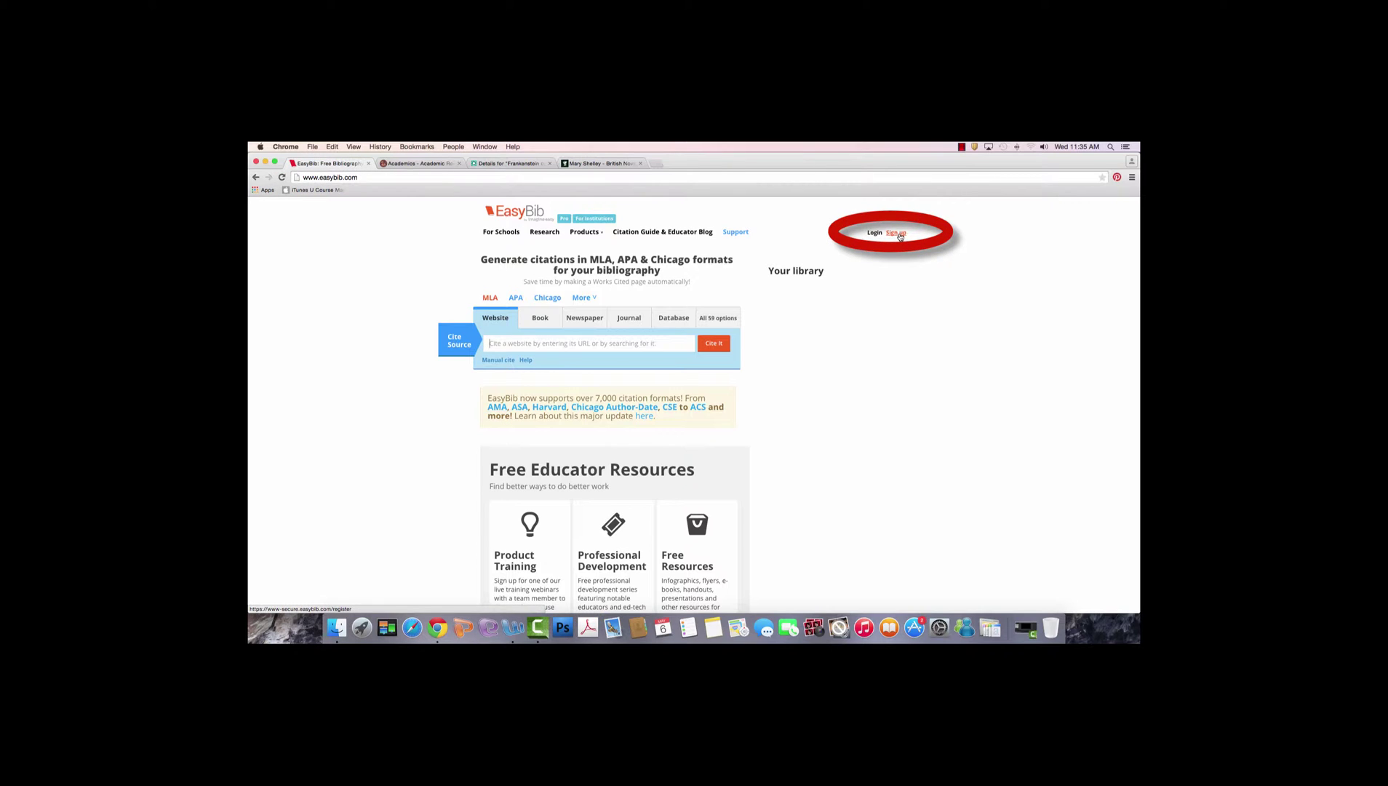
- Open the account sign-up page, and switch to the login page to sign in to the existing account
click(901, 235)
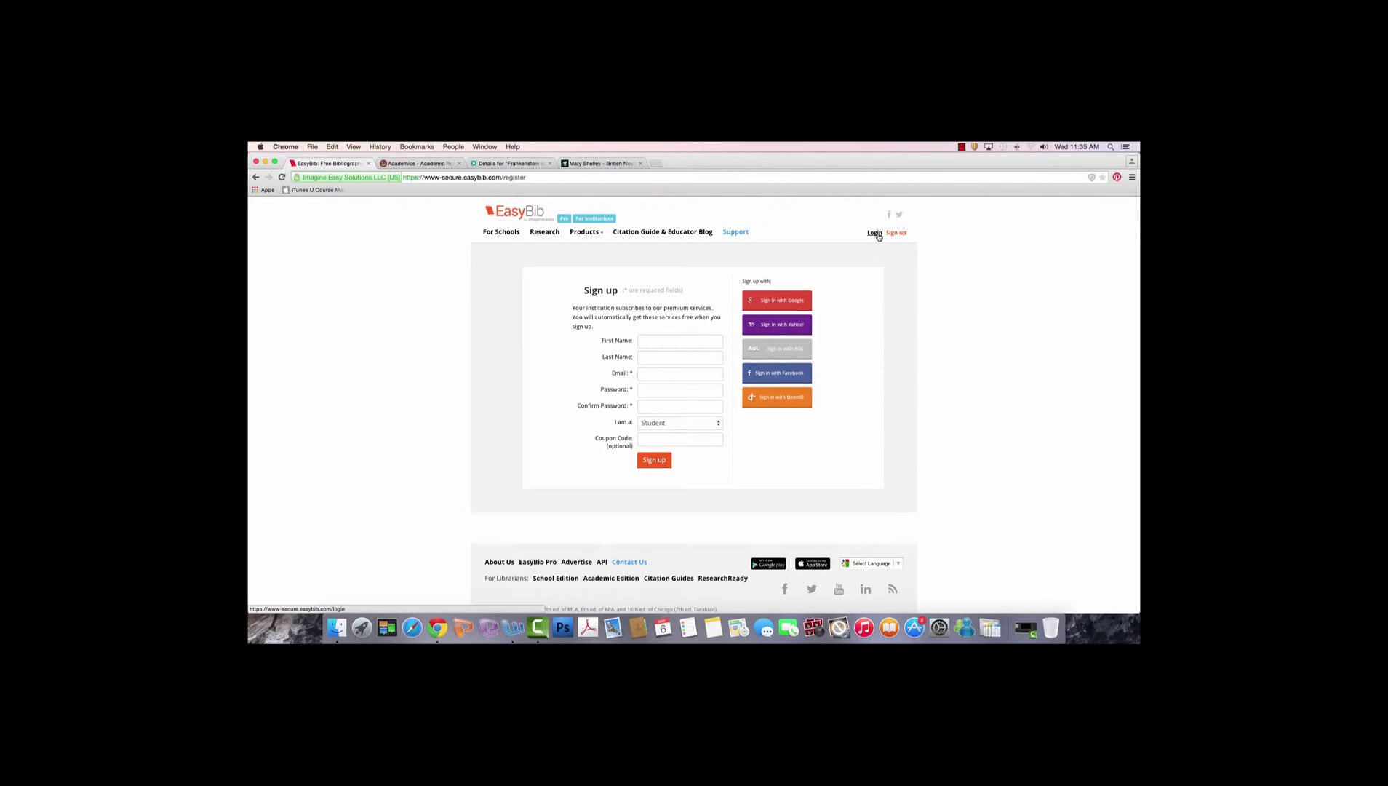
click(877, 233)
click(962, 147)
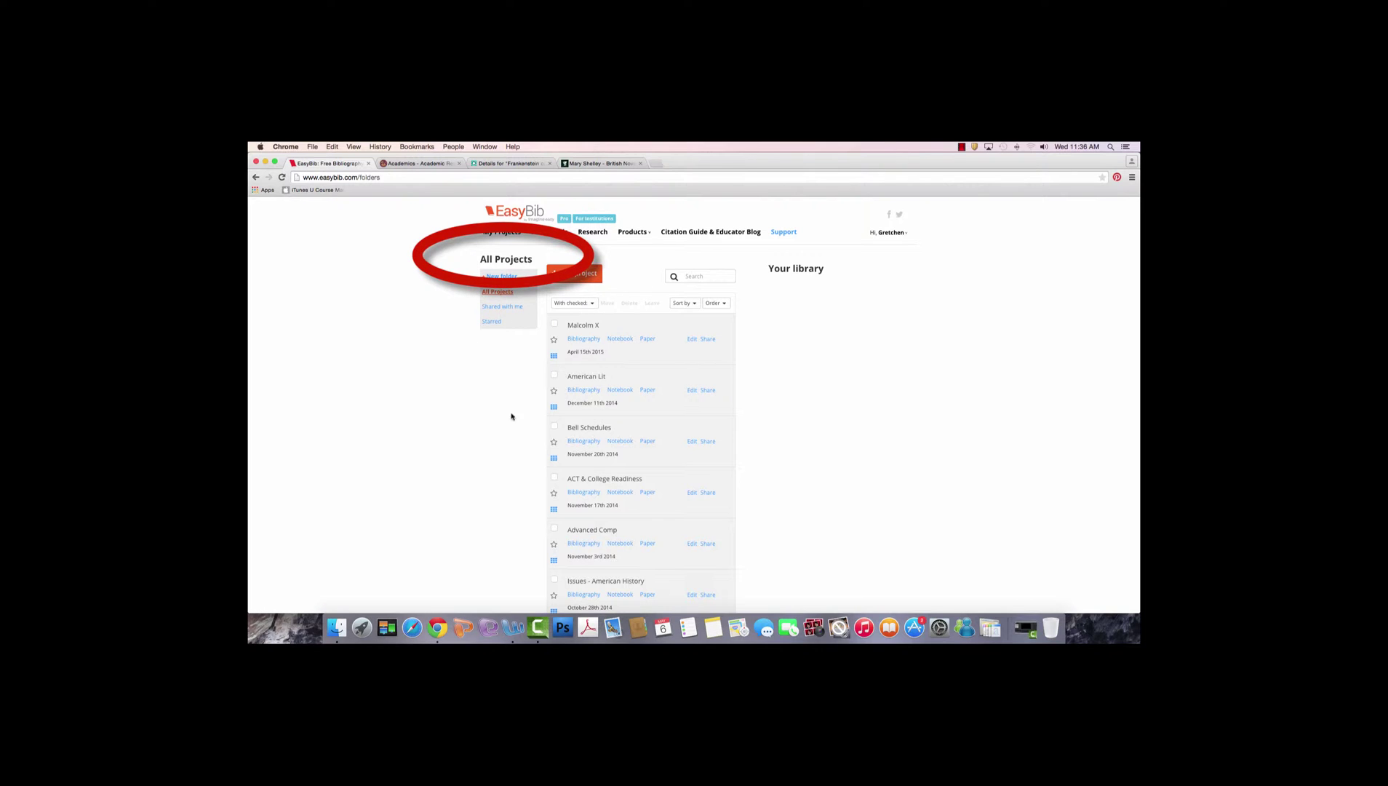
- Create a new project named British Literature
click(567, 279)
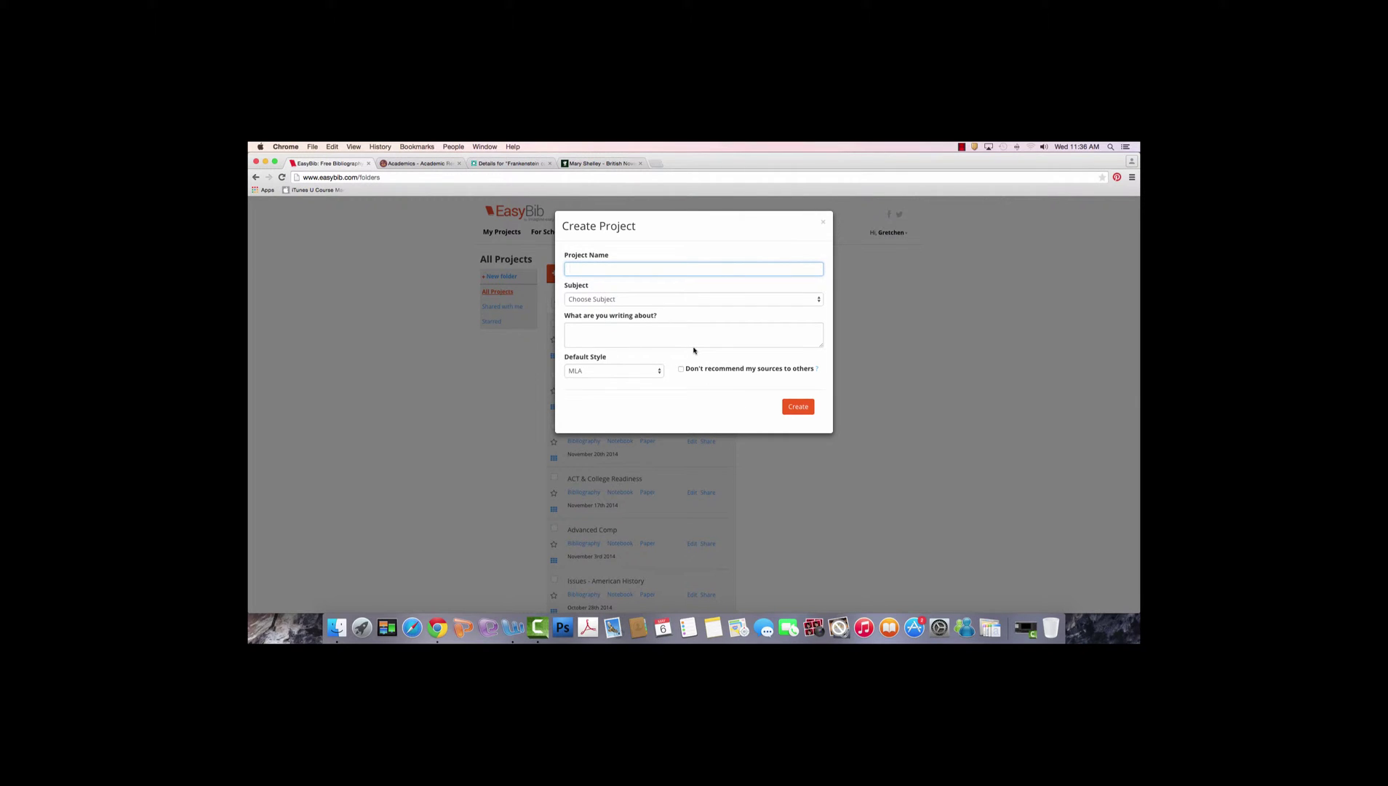
text(British Litera)
key(BackSpace)
text(ratu)
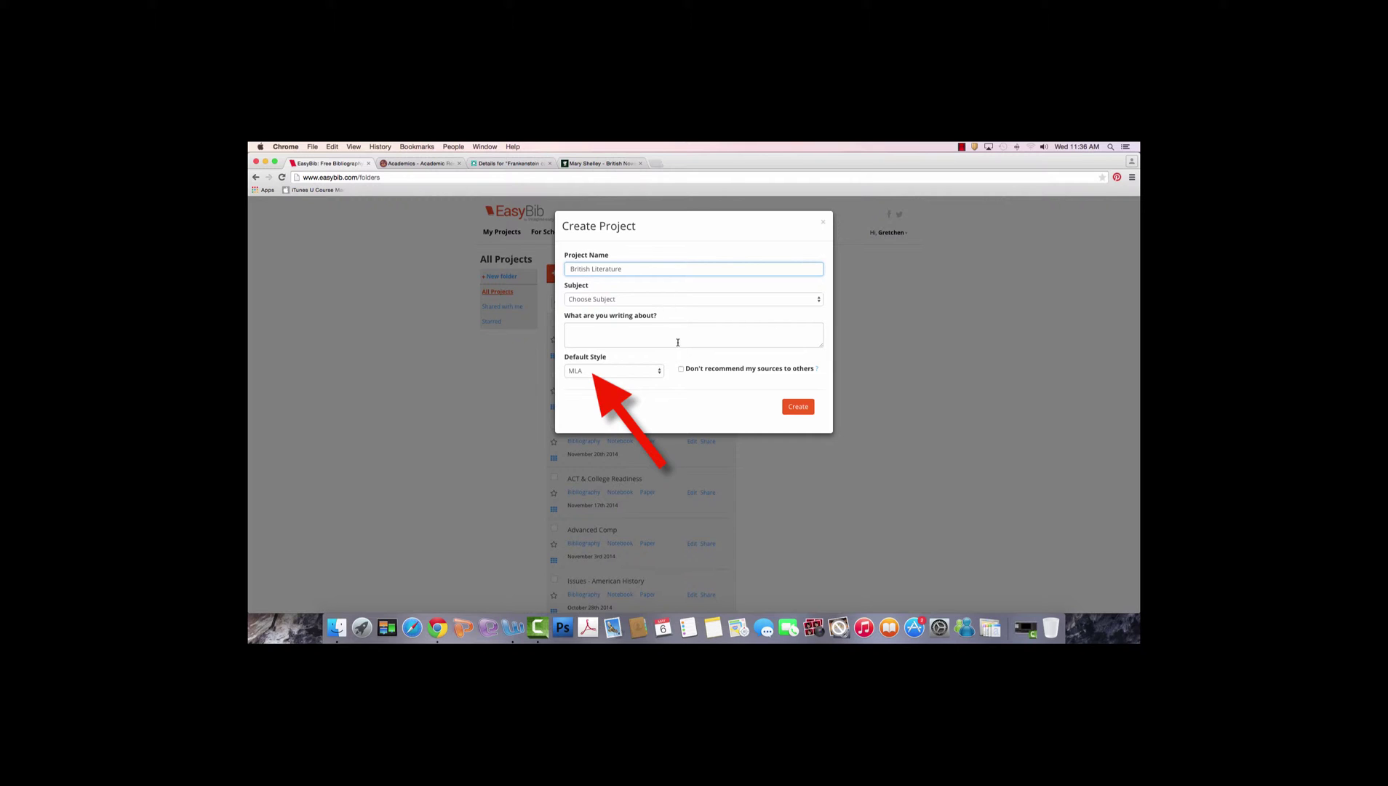
click(798, 406)
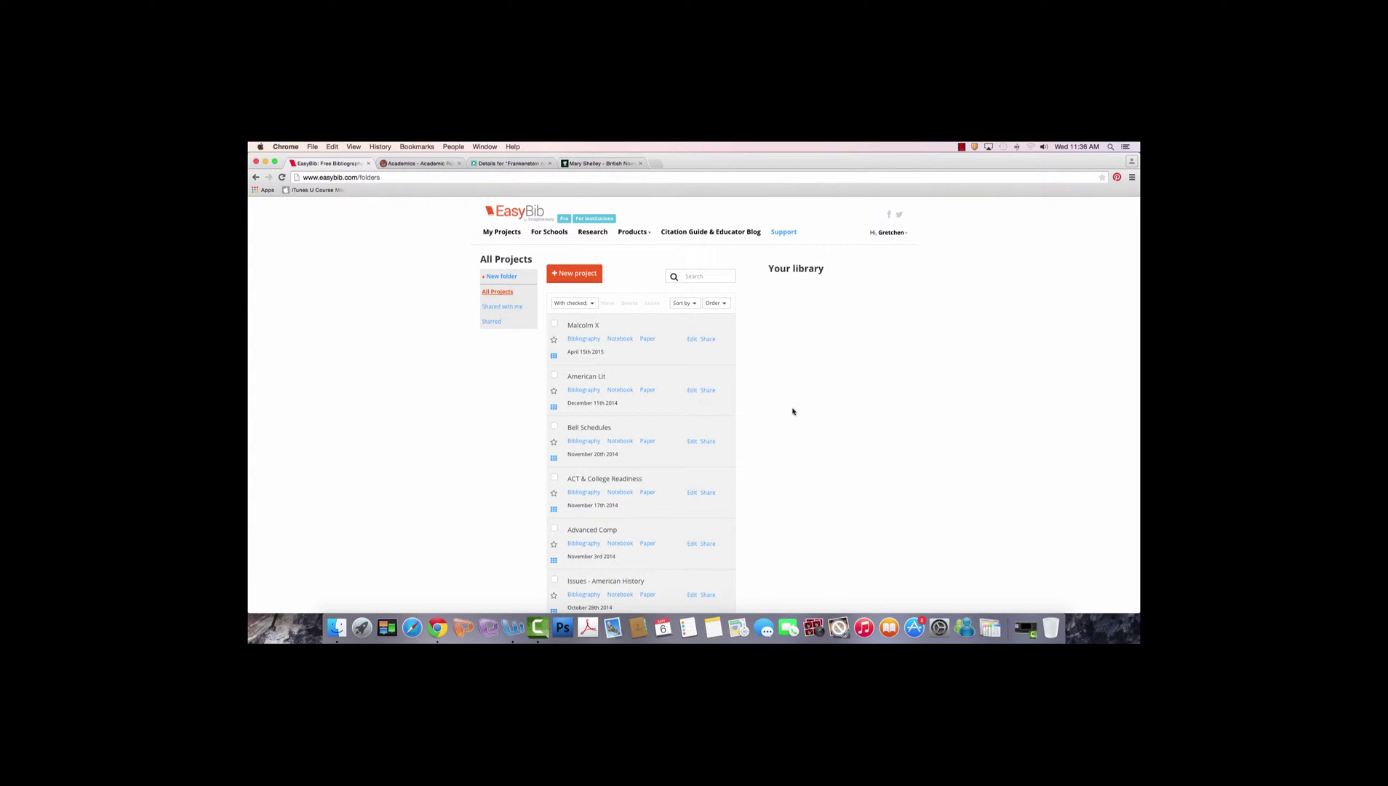
- Open the bibliography of the British Literature project from the project list
scroll(873, 440, down, 8)
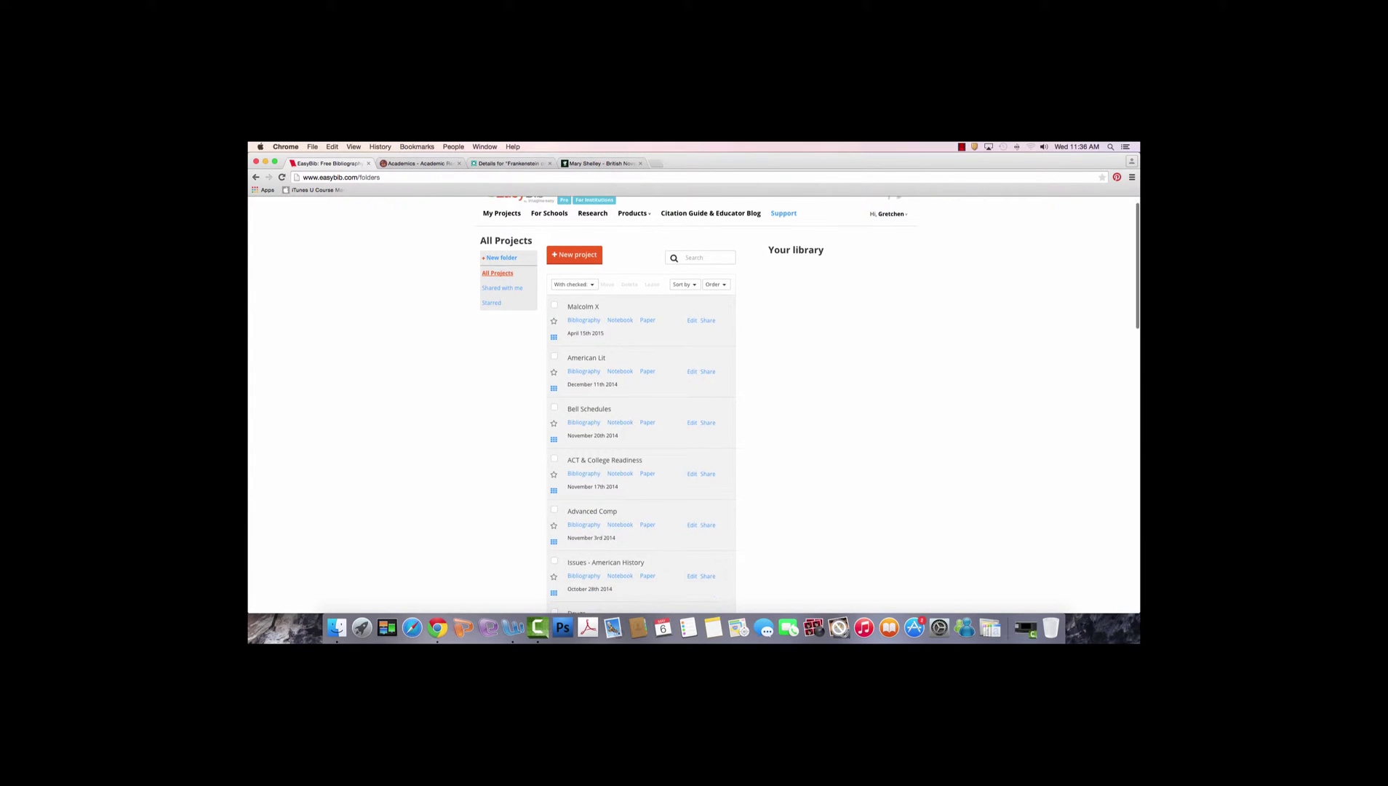
scroll(640, 404, down, 8)
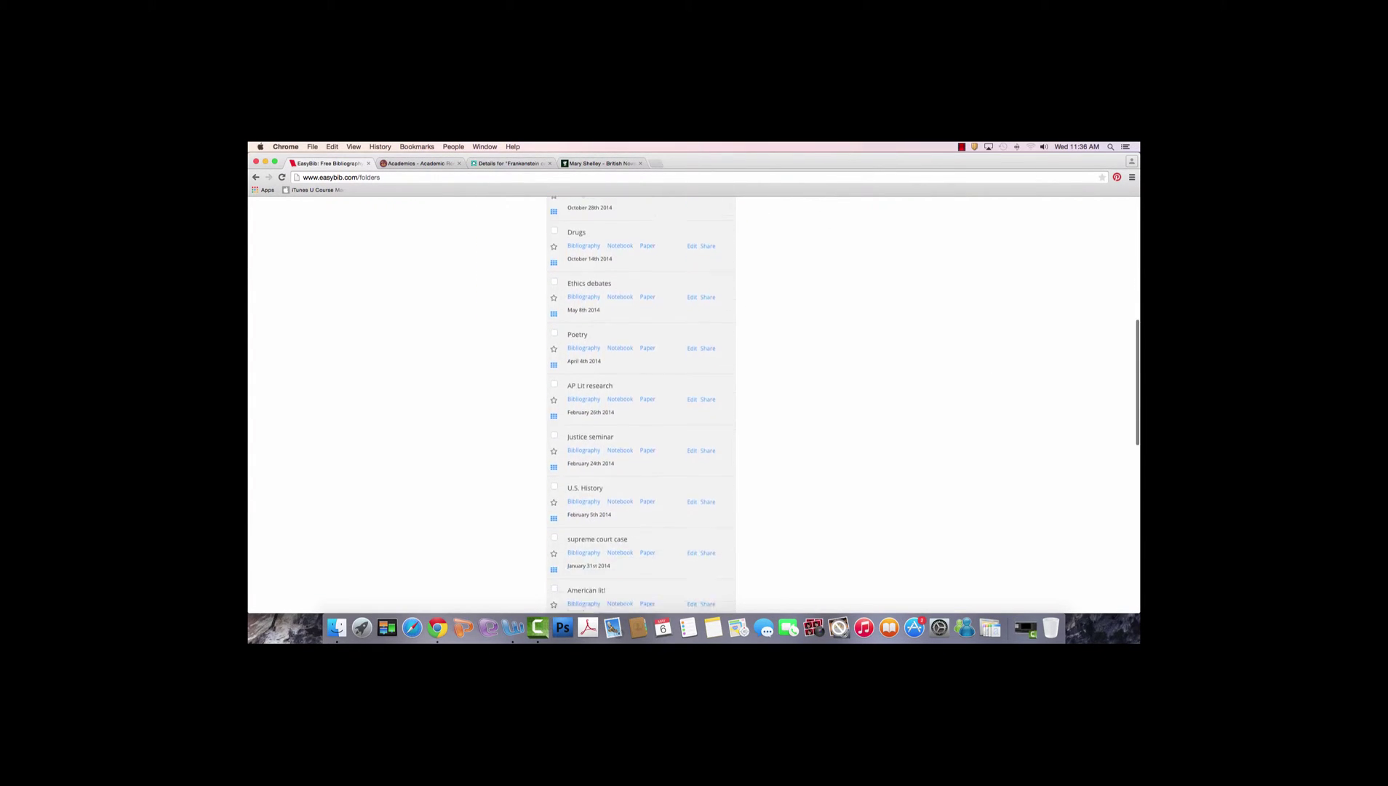
scroll(640, 405, down, 6)
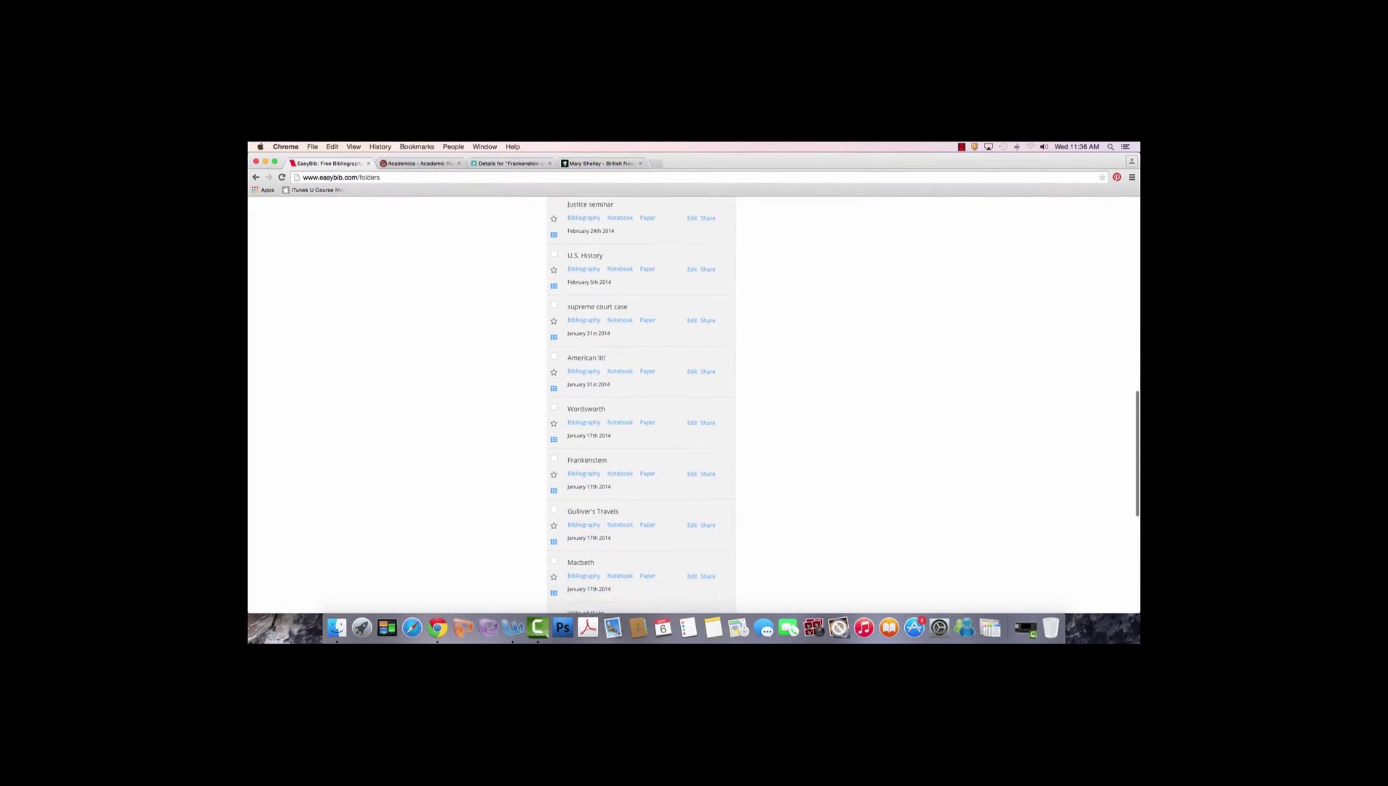
scroll(700, 367, down, 3)
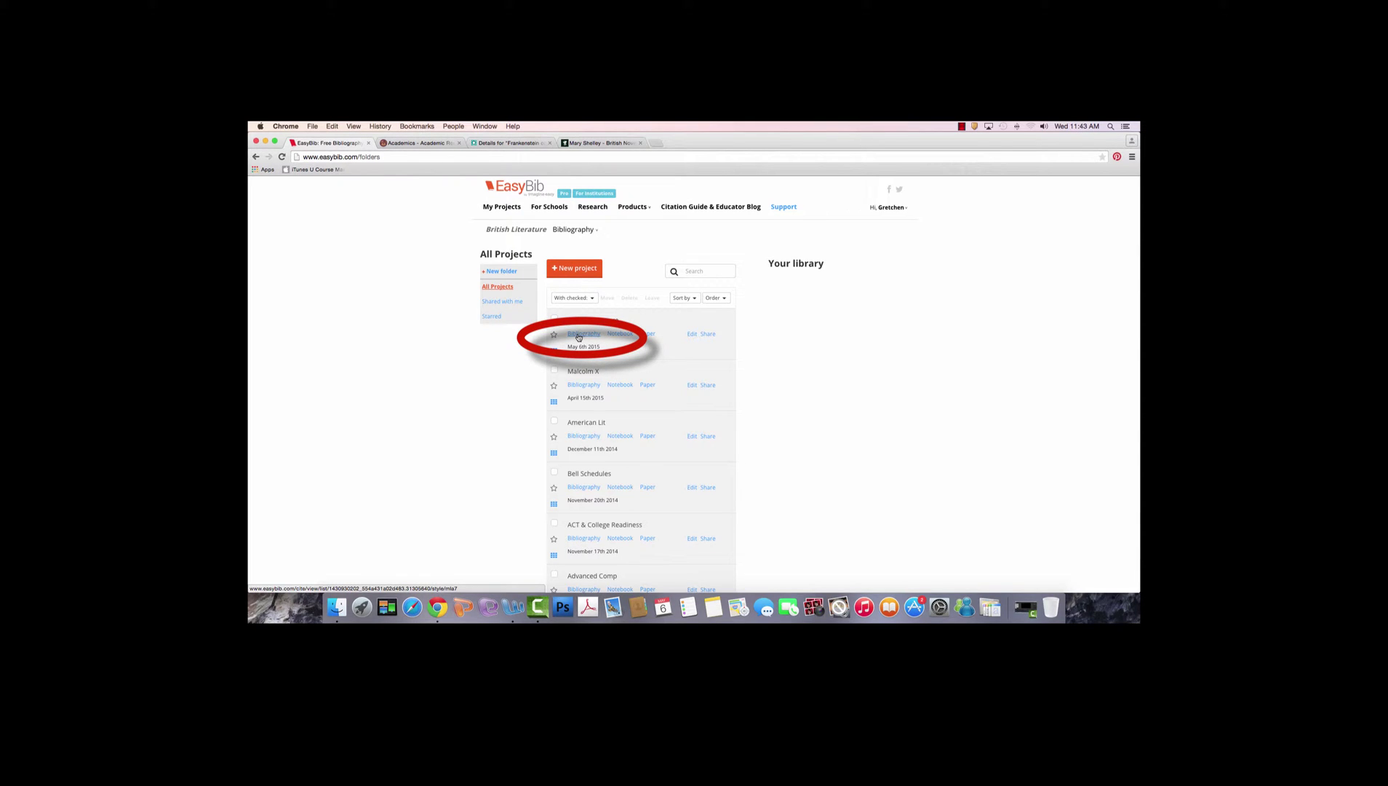
click(578, 336)
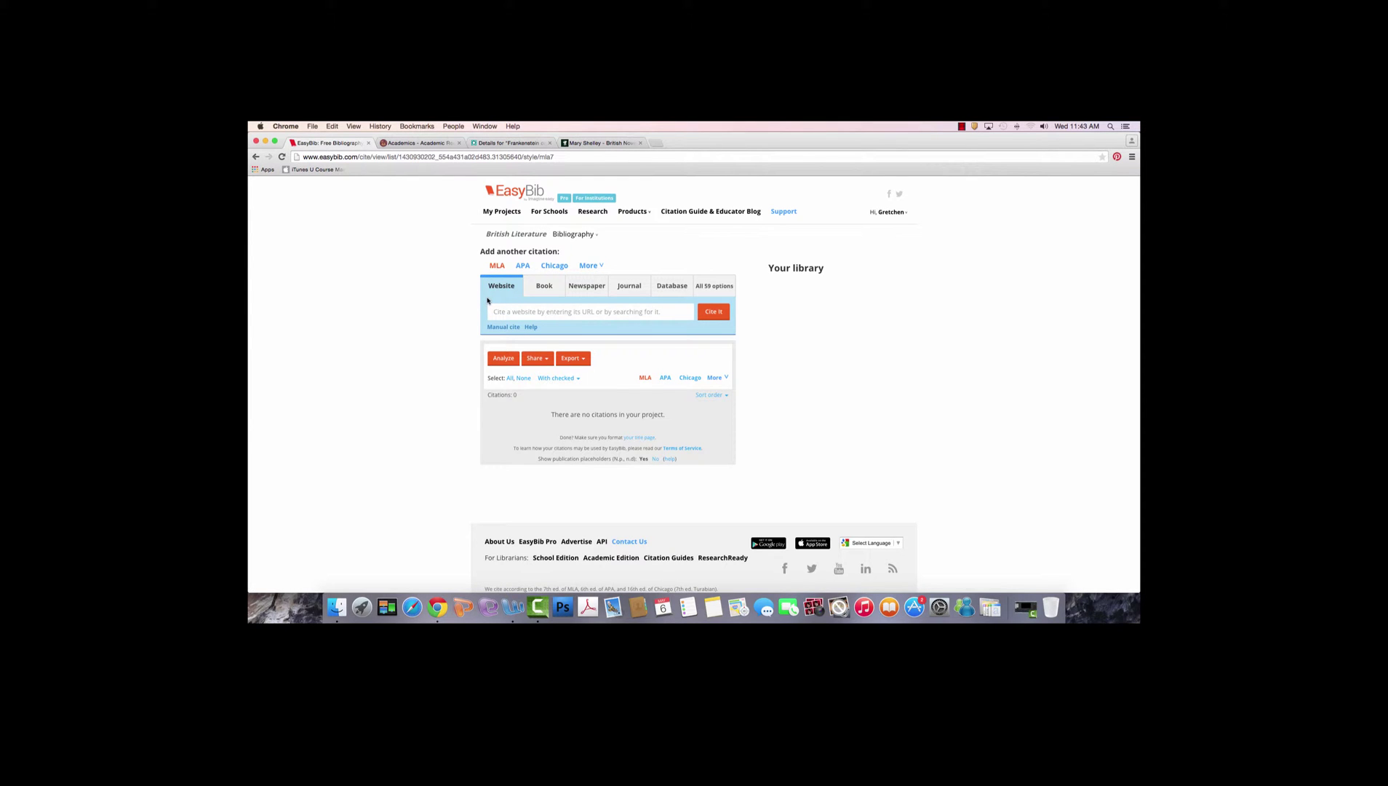
- Cite the Mary Shelley biography page as a website using its copied URL, and continue to the citation form
click(601, 144)
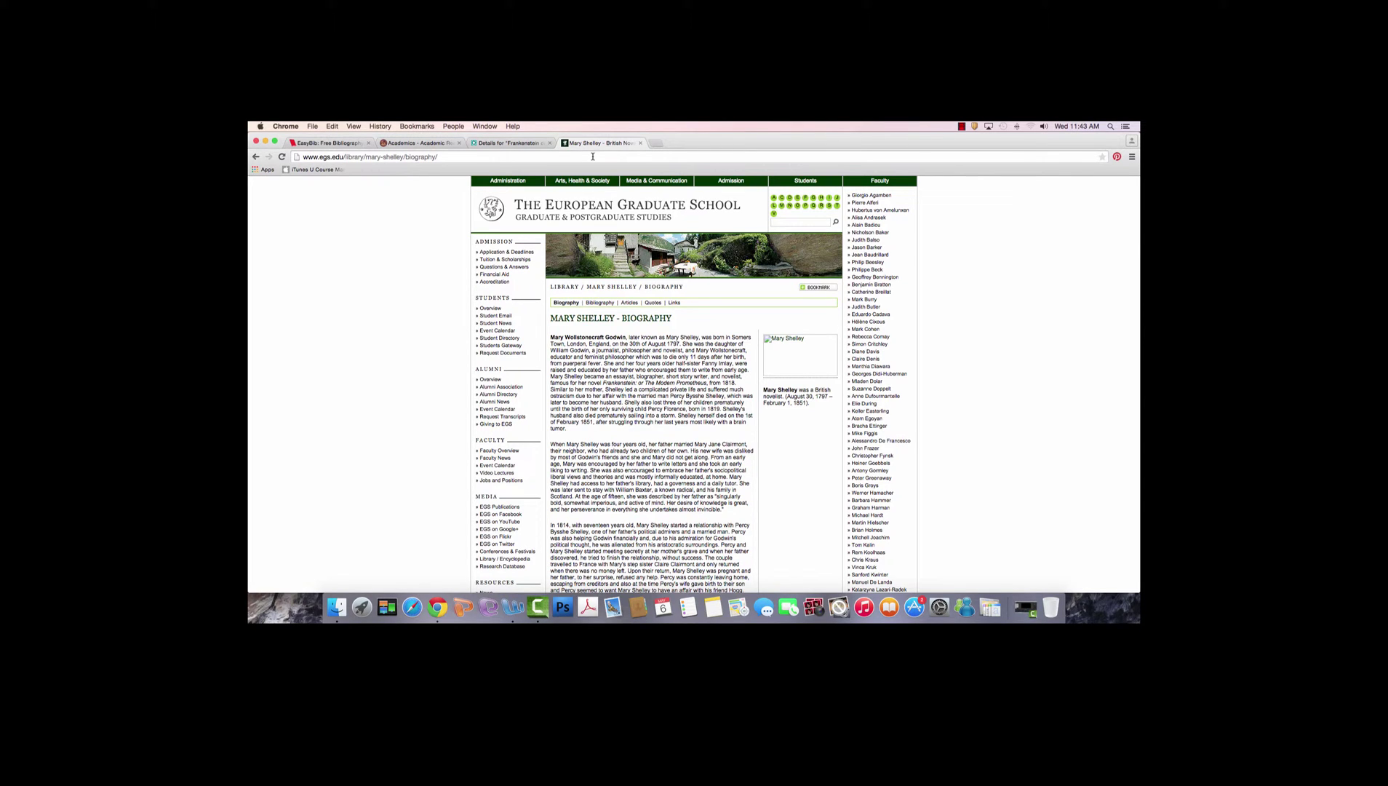
click(459, 159)
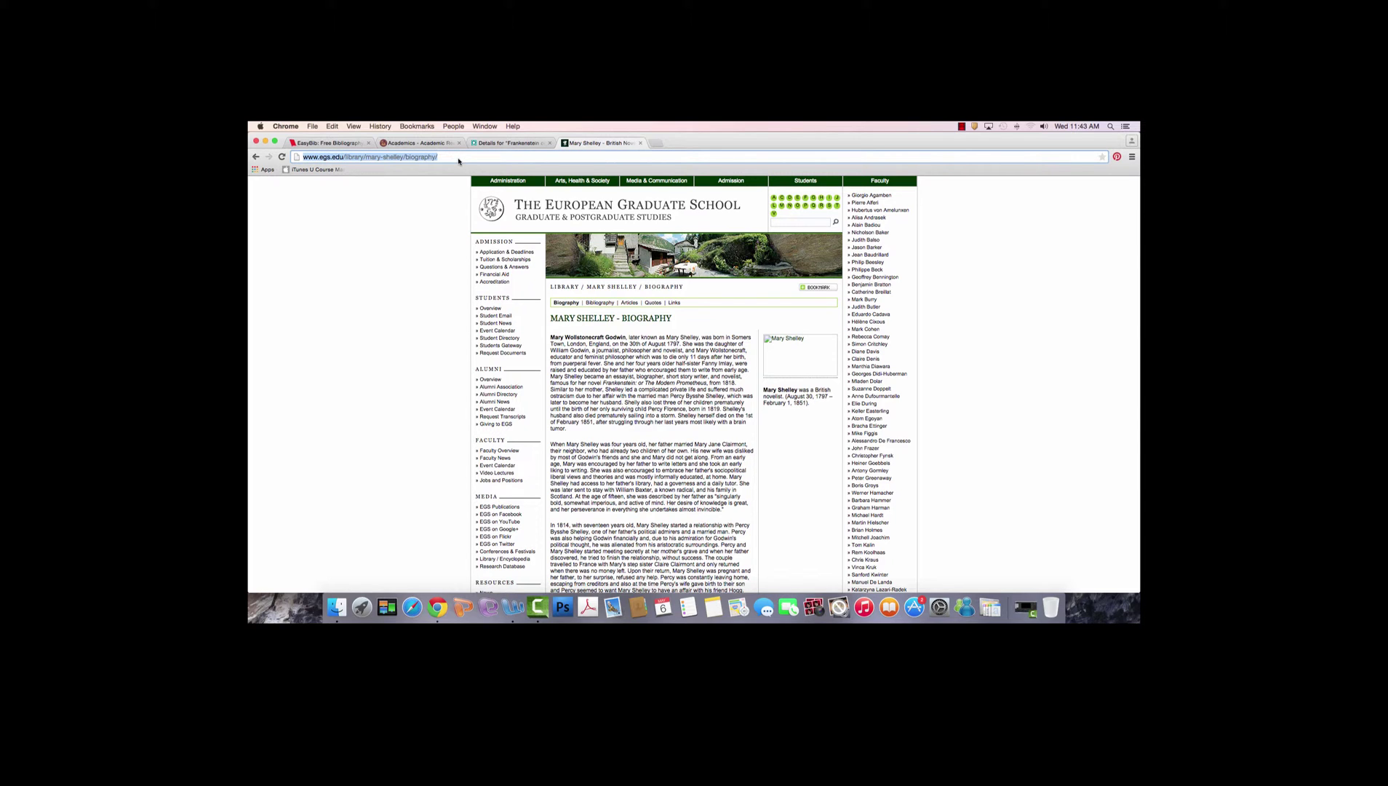
key(super+c)
click(332, 144)
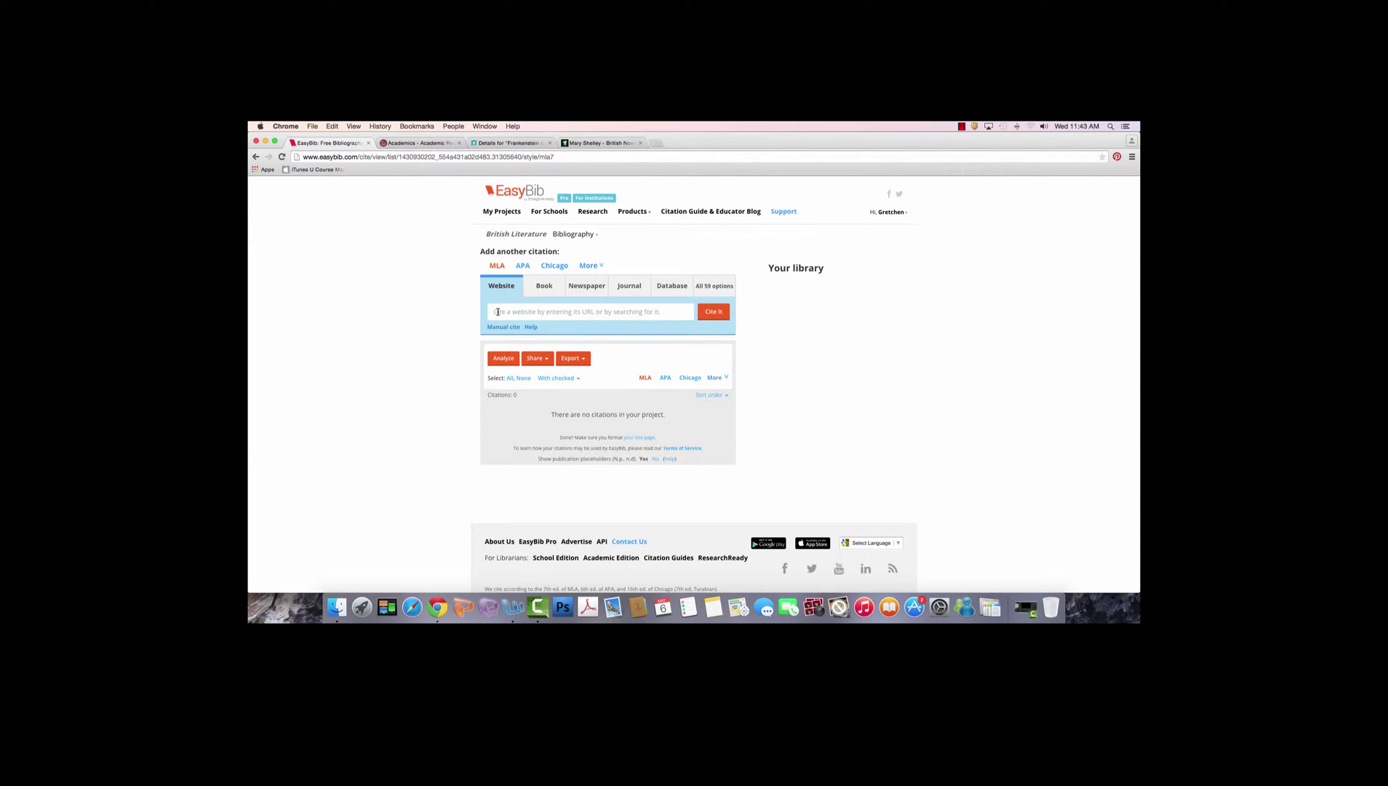
key(super+v)
click(713, 313)
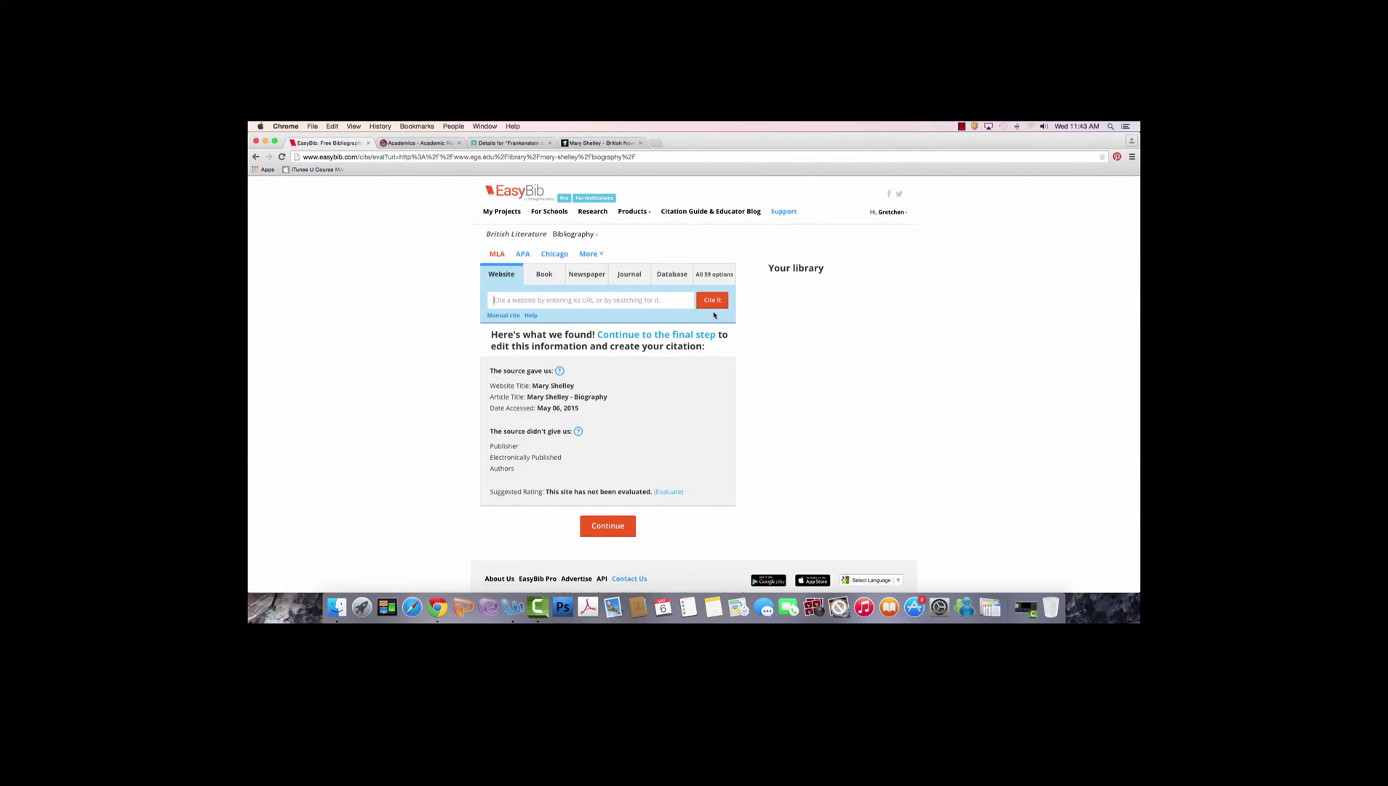
click(608, 526)
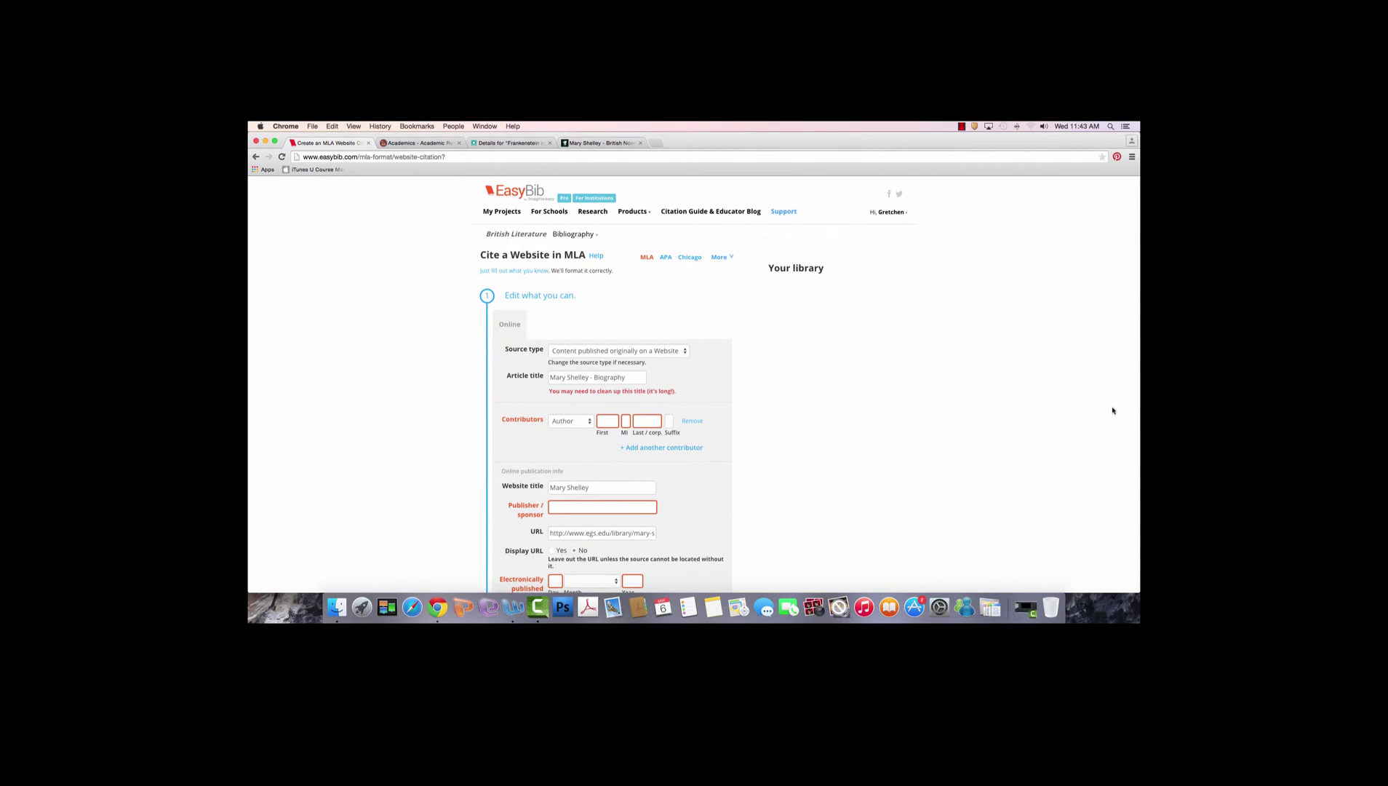
- Check the biography page for its sponsor and enter The European Graduate School as the citation's publisher
click(592, 144)
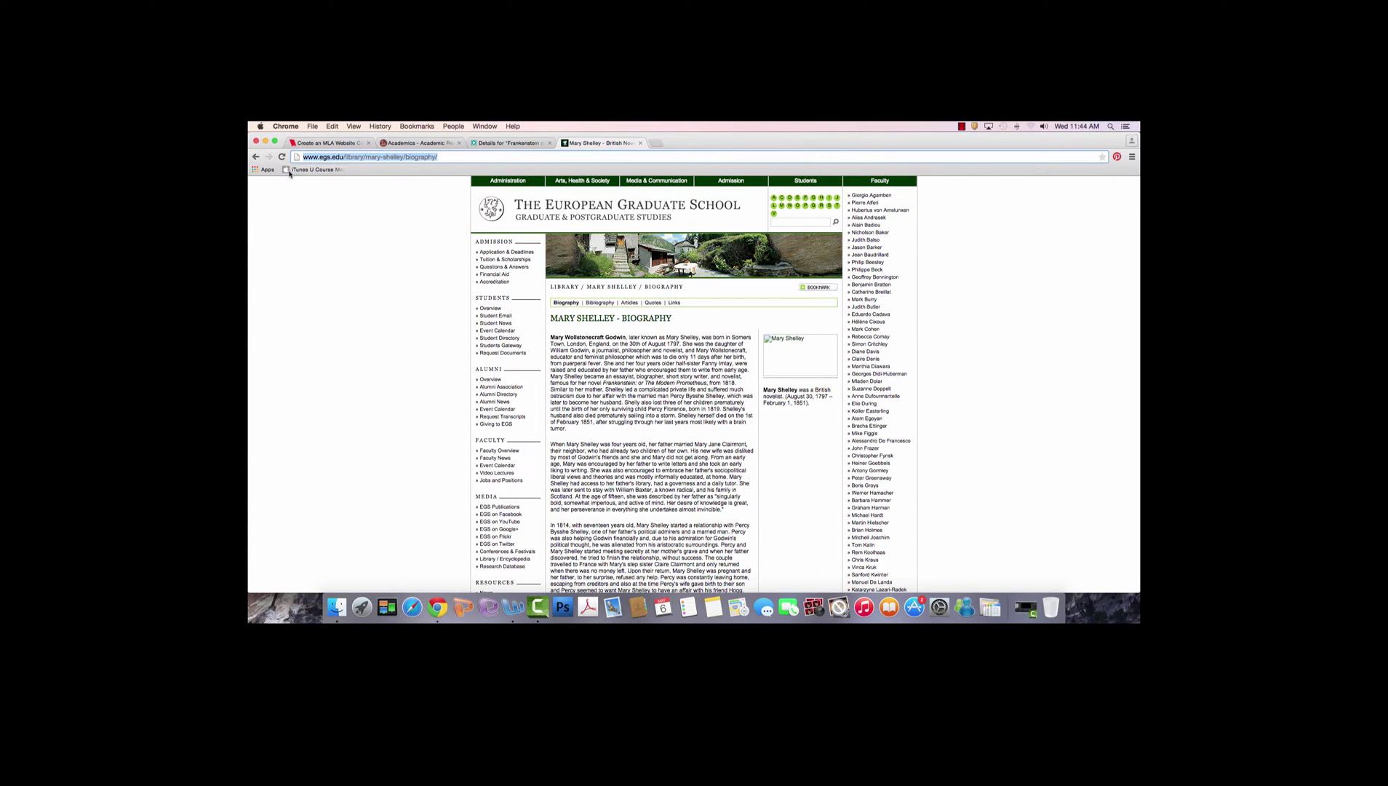
click(311, 145)
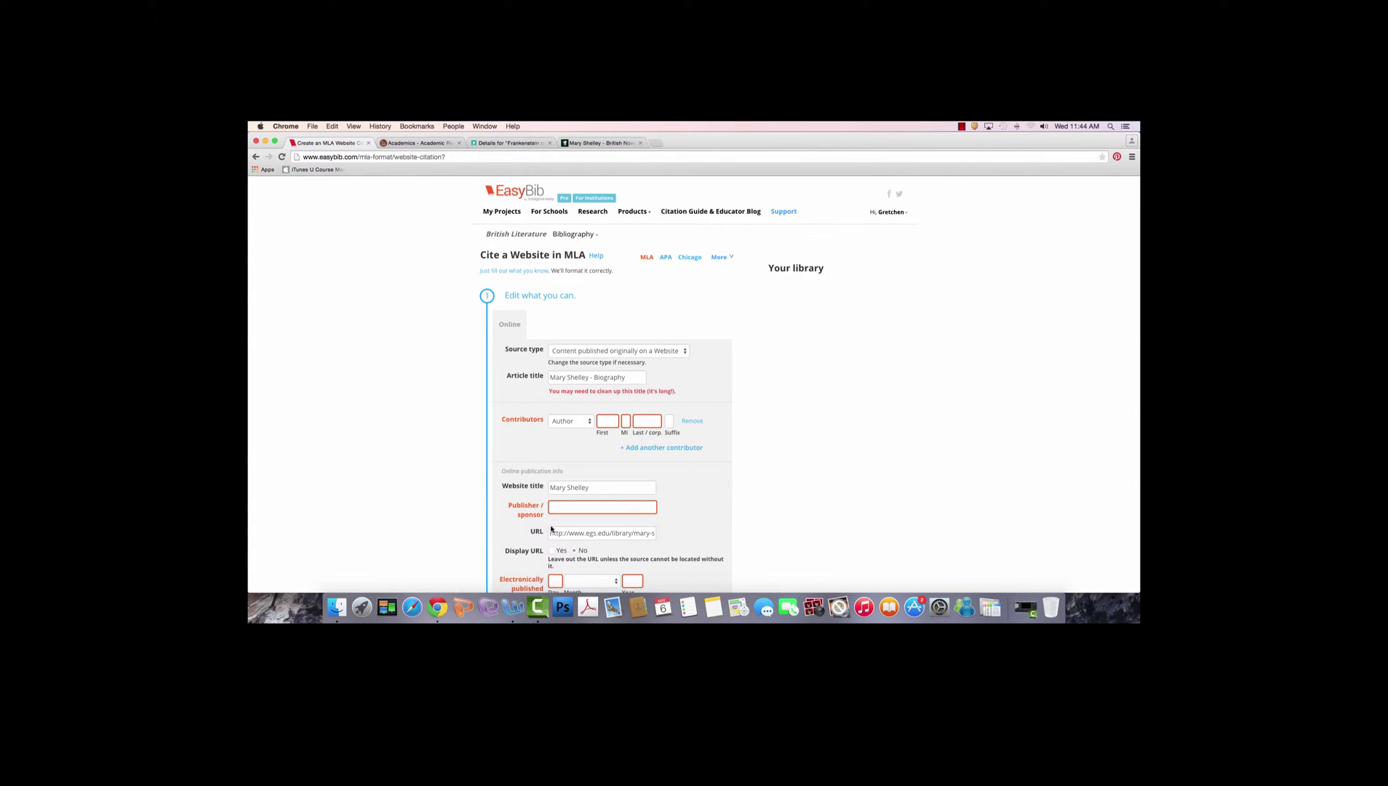
scroll(984, 422, down, 5)
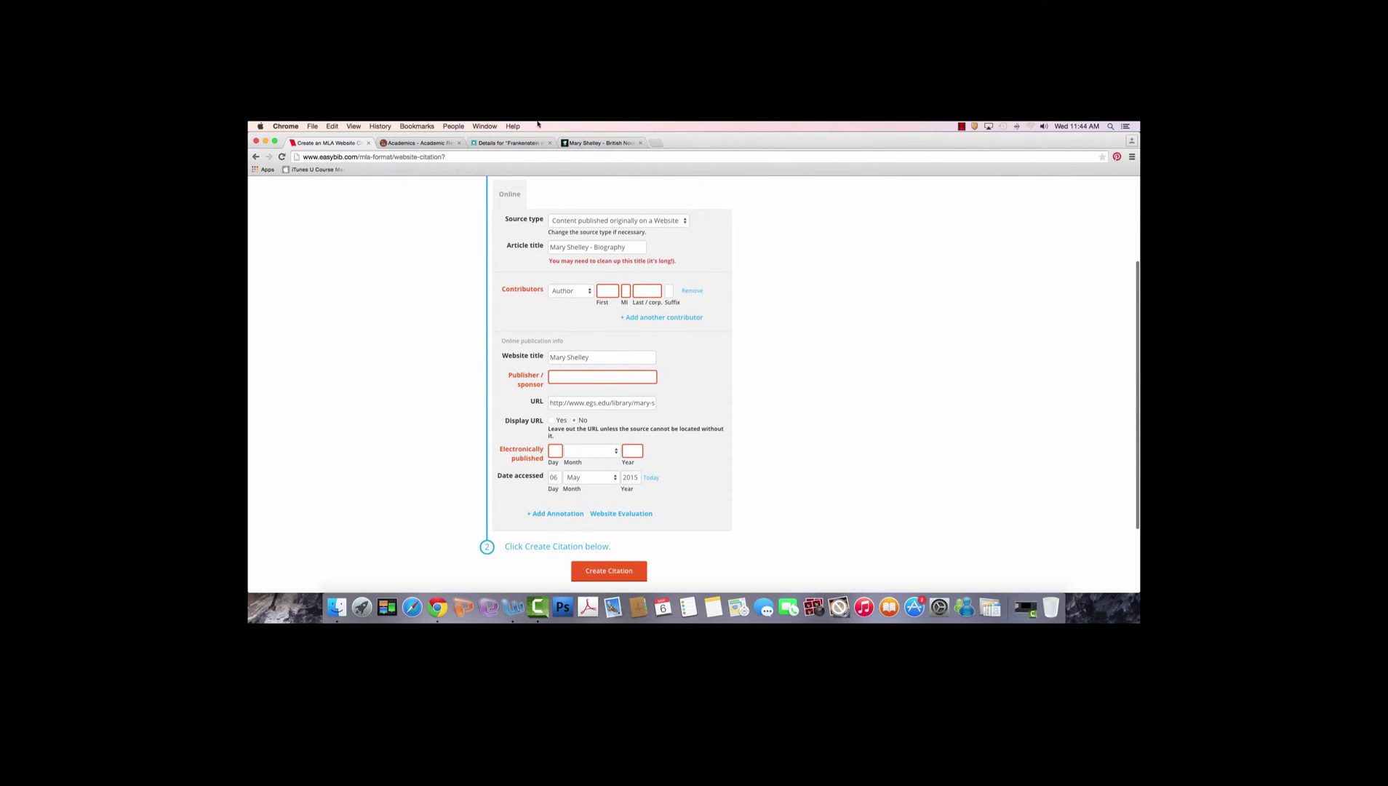
click(601, 144)
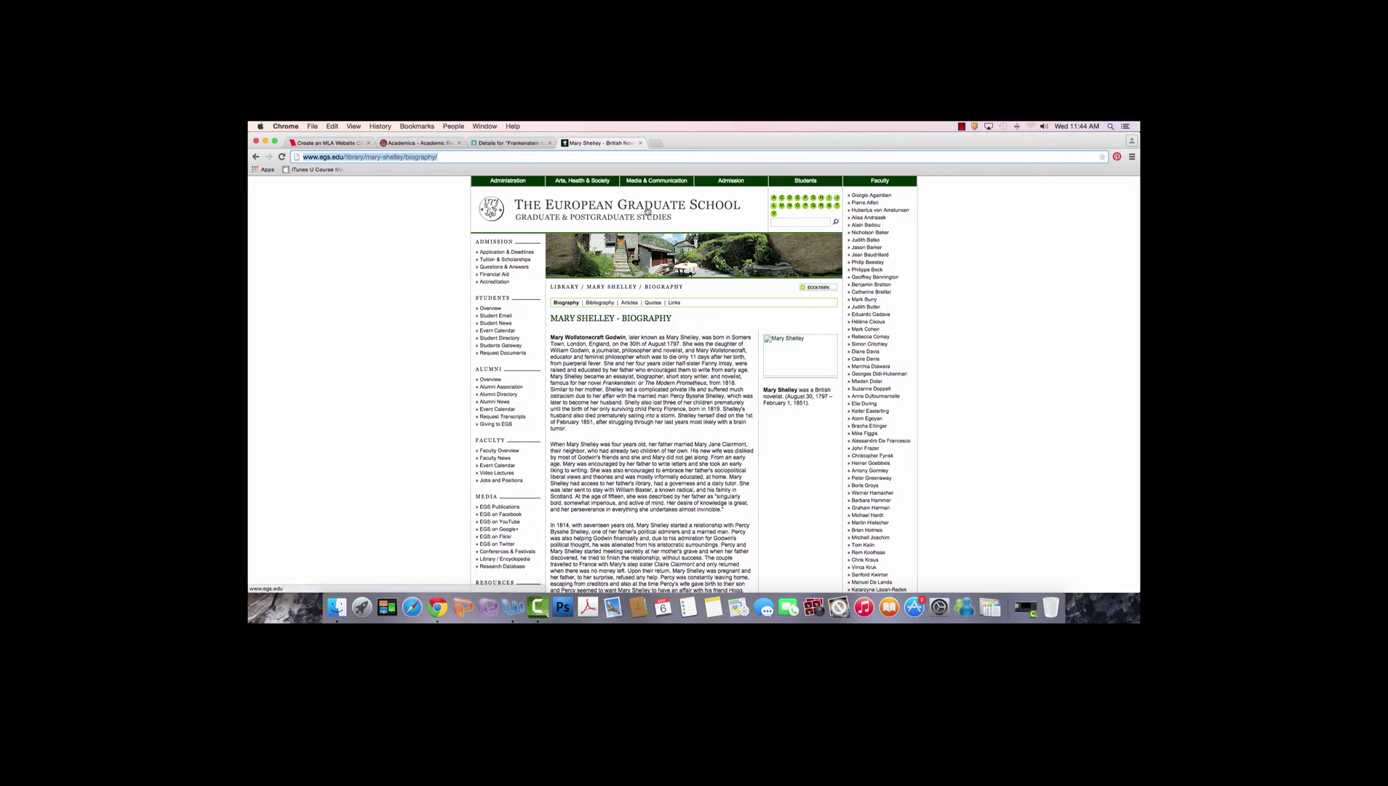
click(348, 144)
click(590, 380)
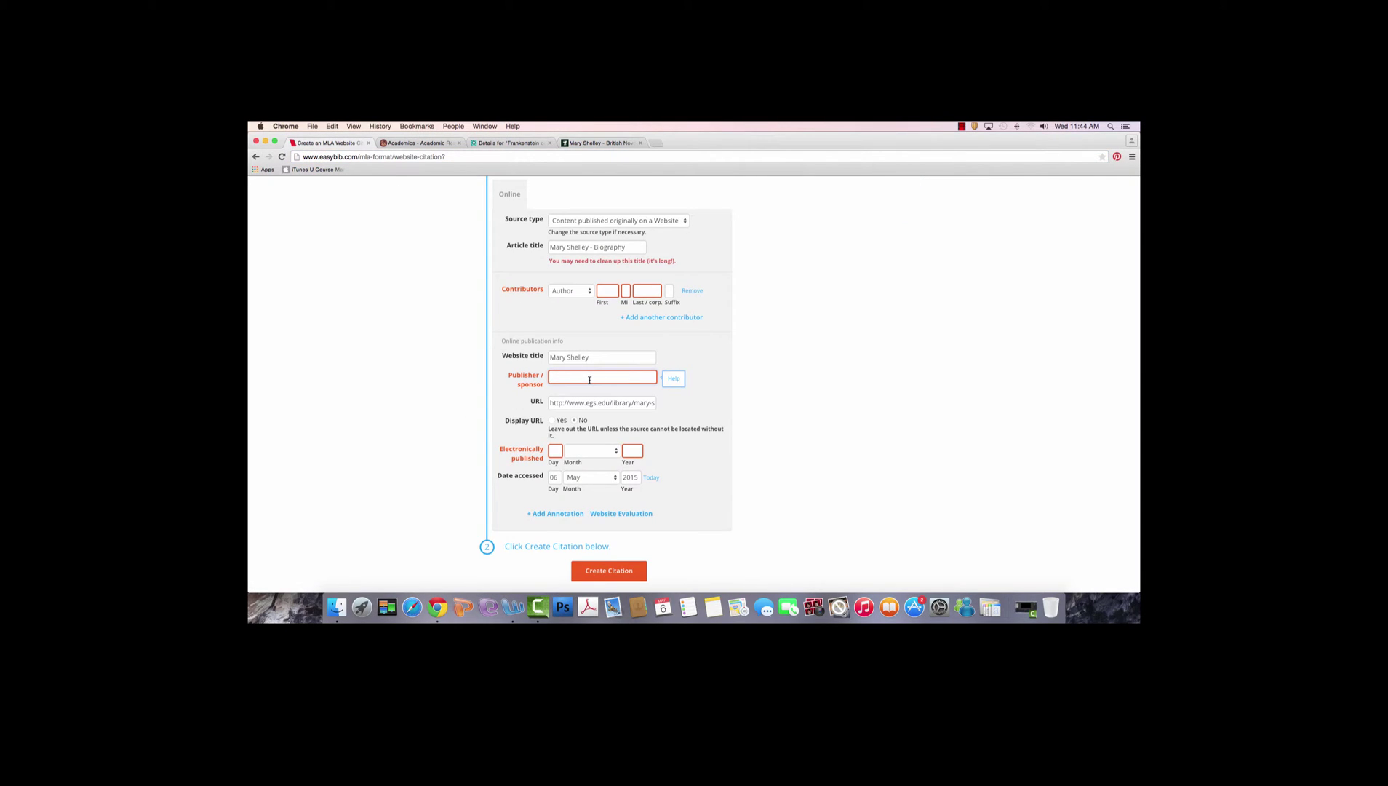
text(The European Graduate School)
- Examine the Mary Shelley biography page down to its footer for the details still missing from the citation, such as author and publication date
click(595, 143)
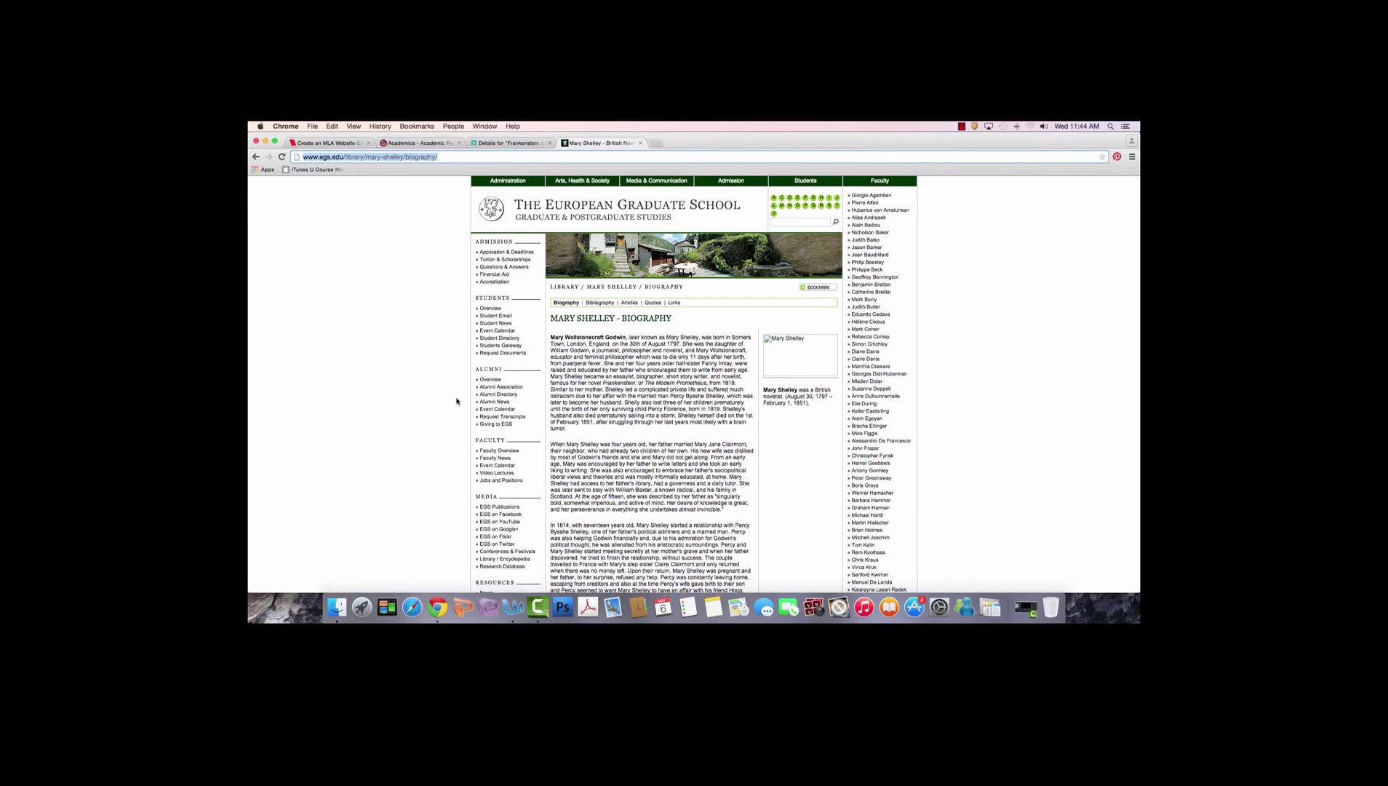
key(Down)
click(368, 383)
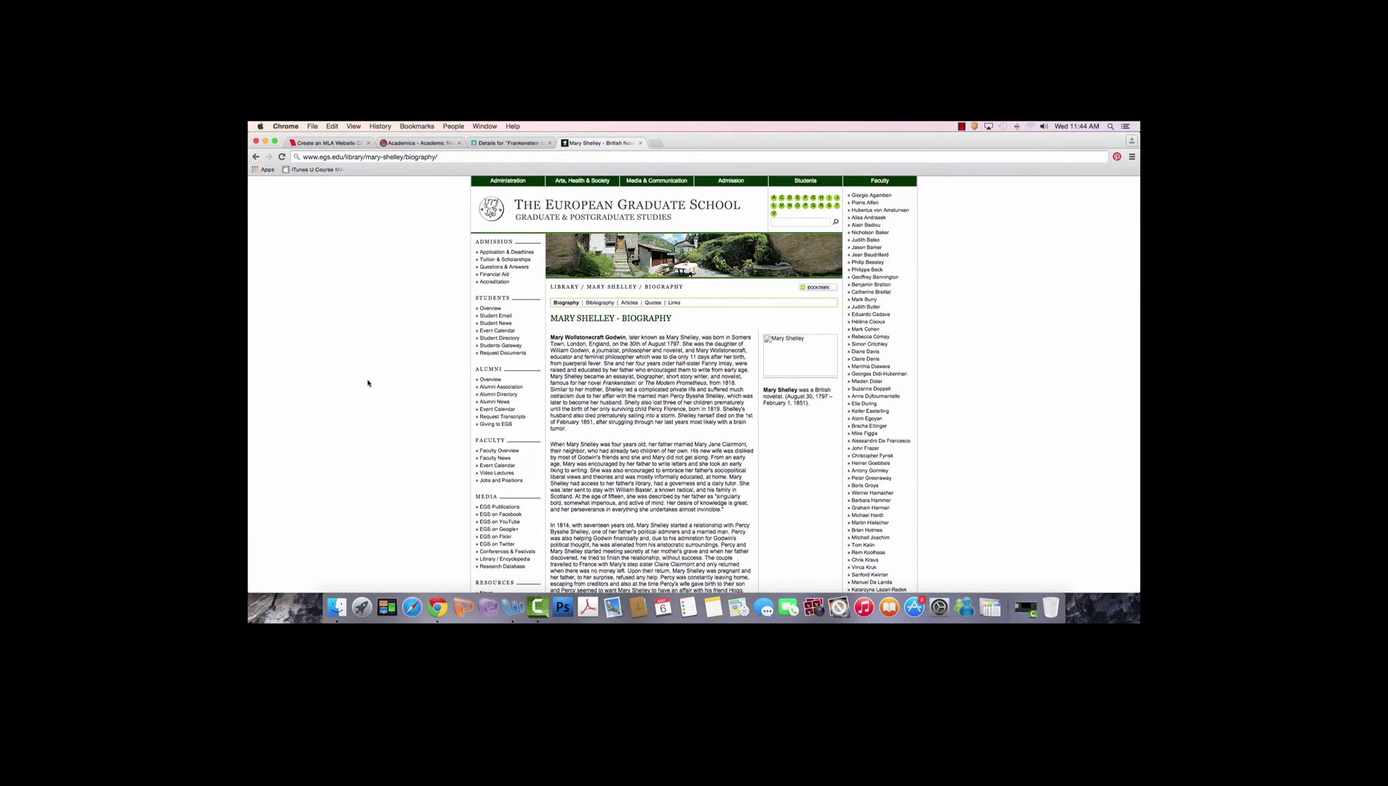
scroll(368, 383, down, 5)
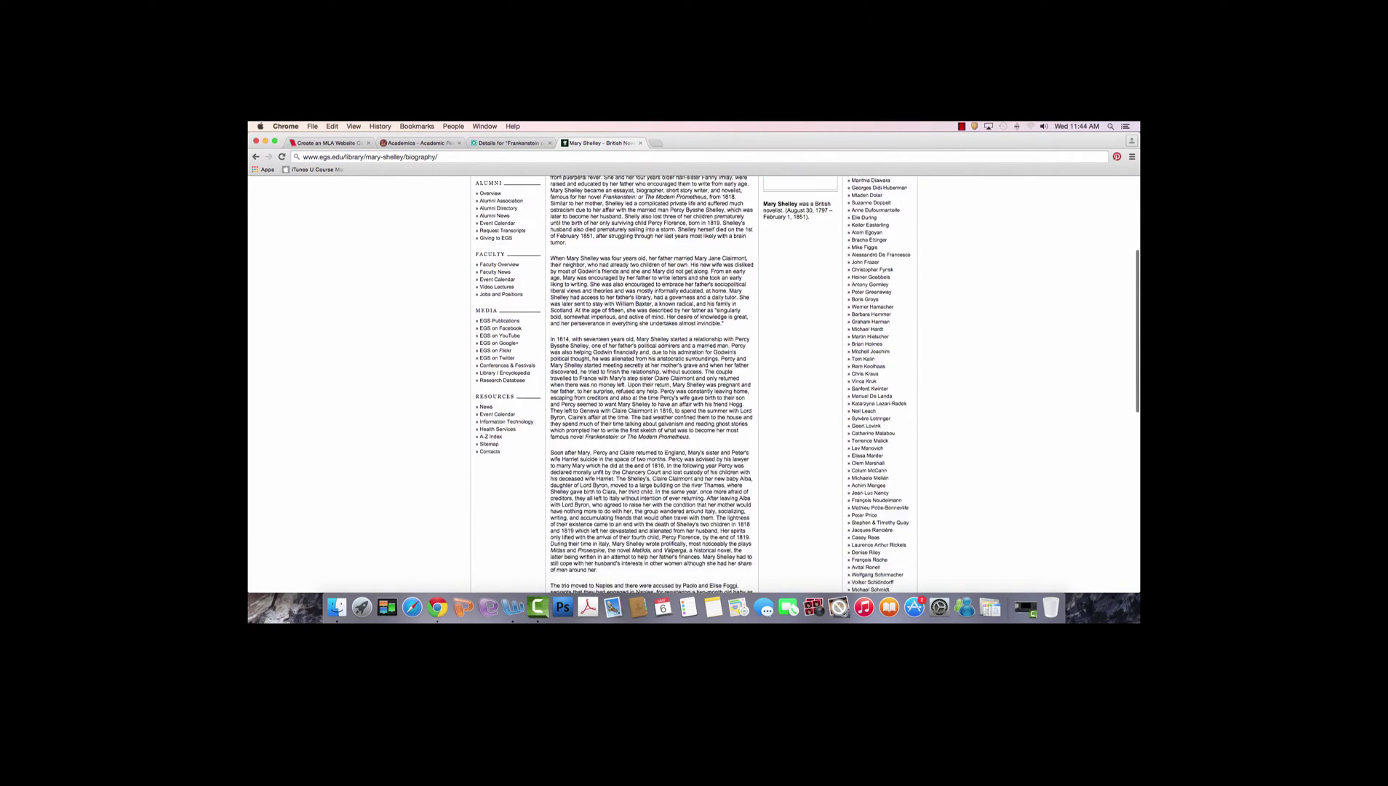
scroll(369, 383, down, 6)
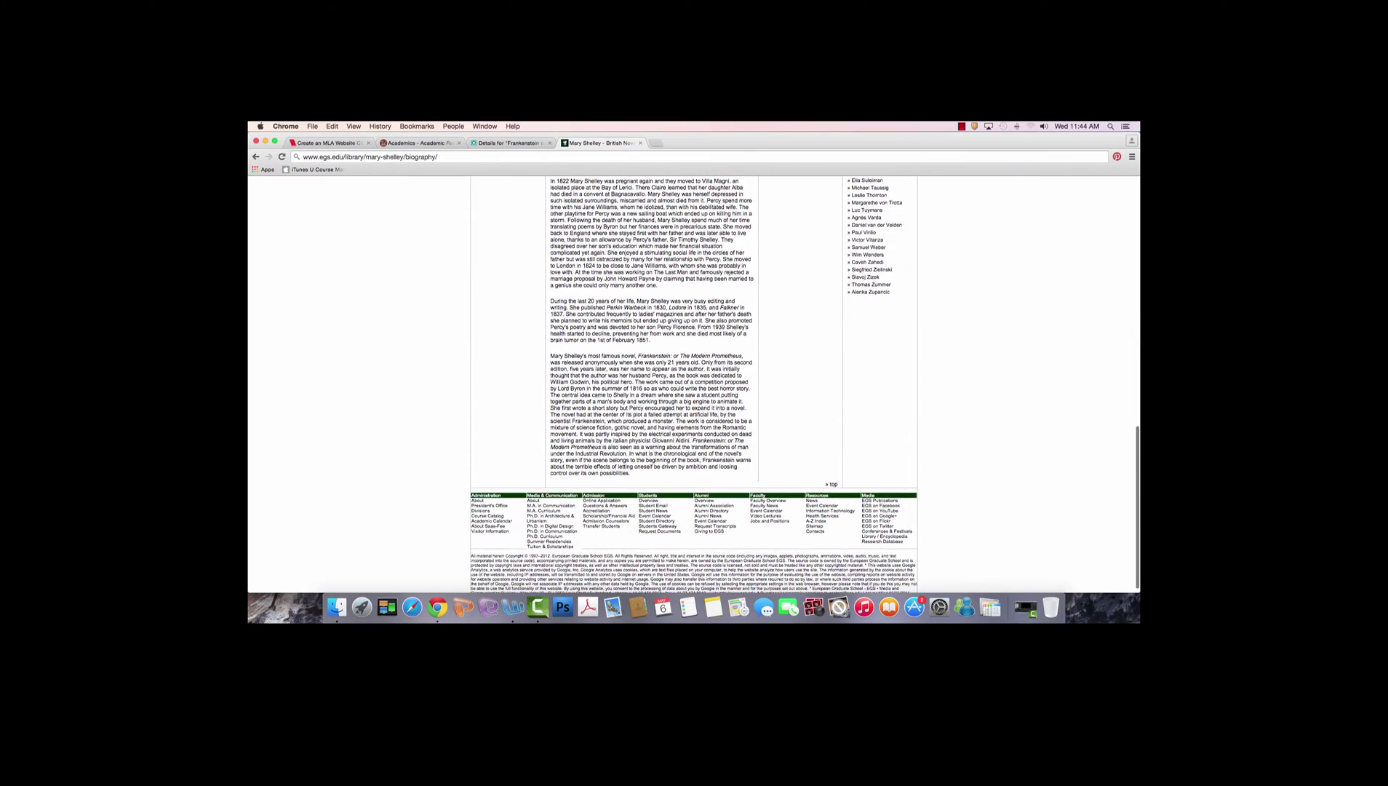
scroll(368, 383, up, 1)
scroll(694, 384, up, 15)
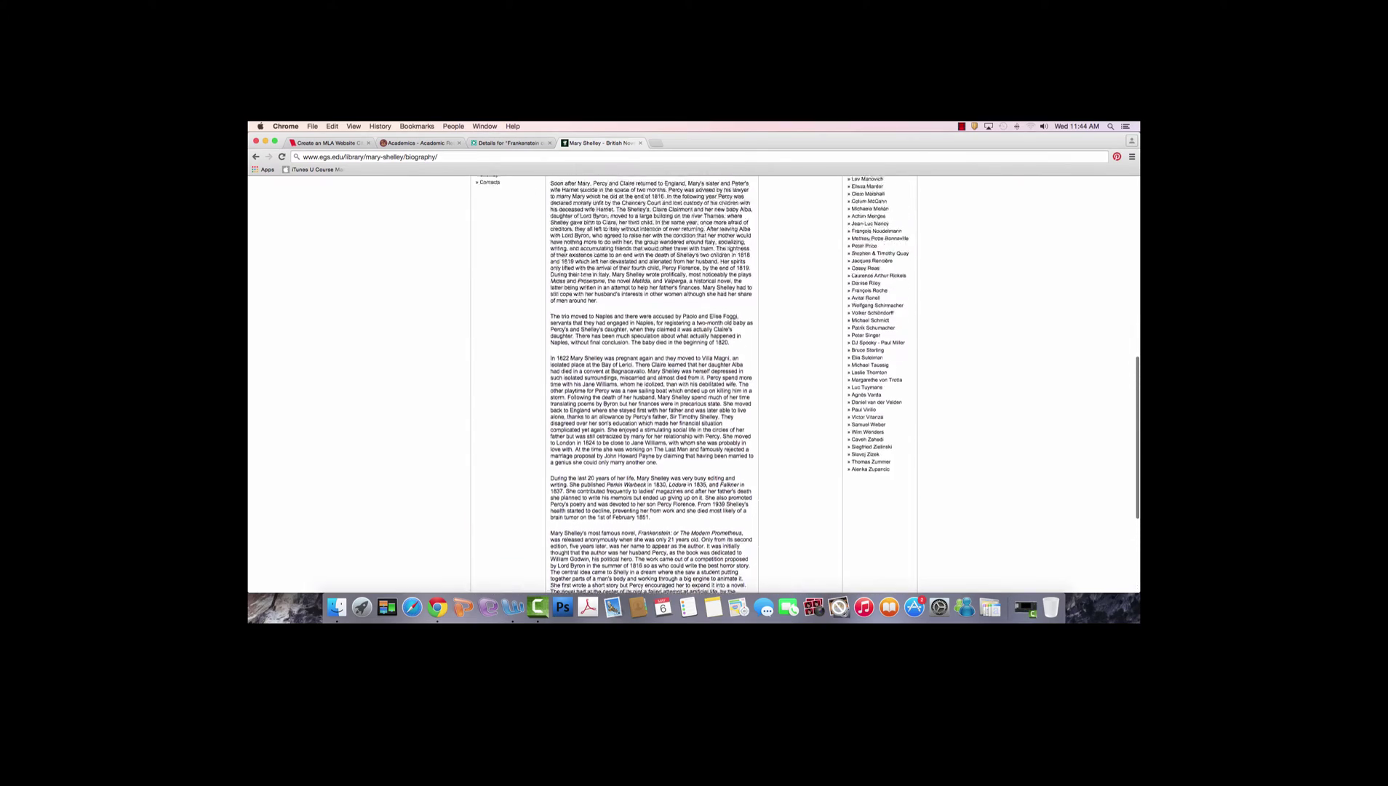
scroll(369, 376, up, 3)
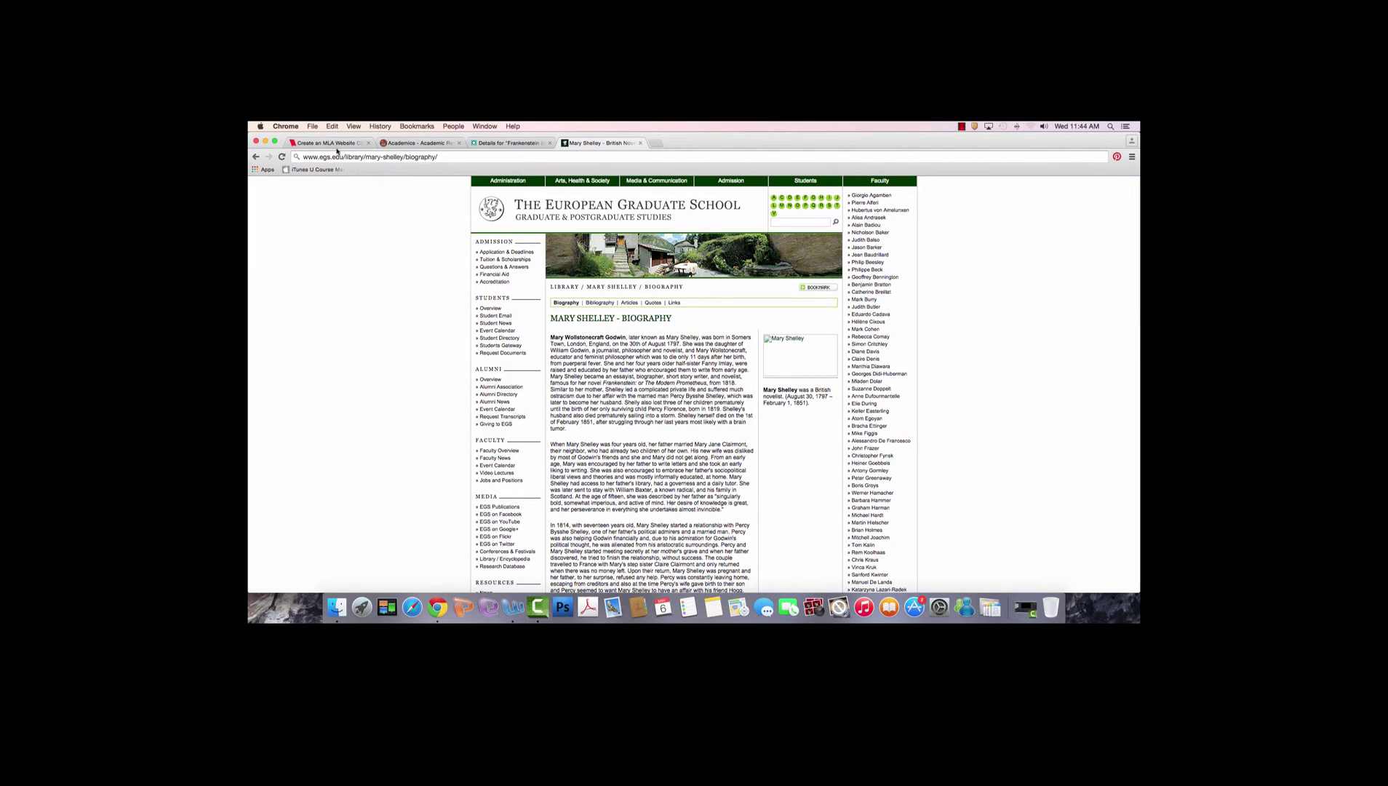
- Return to the website citation form and create the Mary Shelley biography citation
click(333, 143)
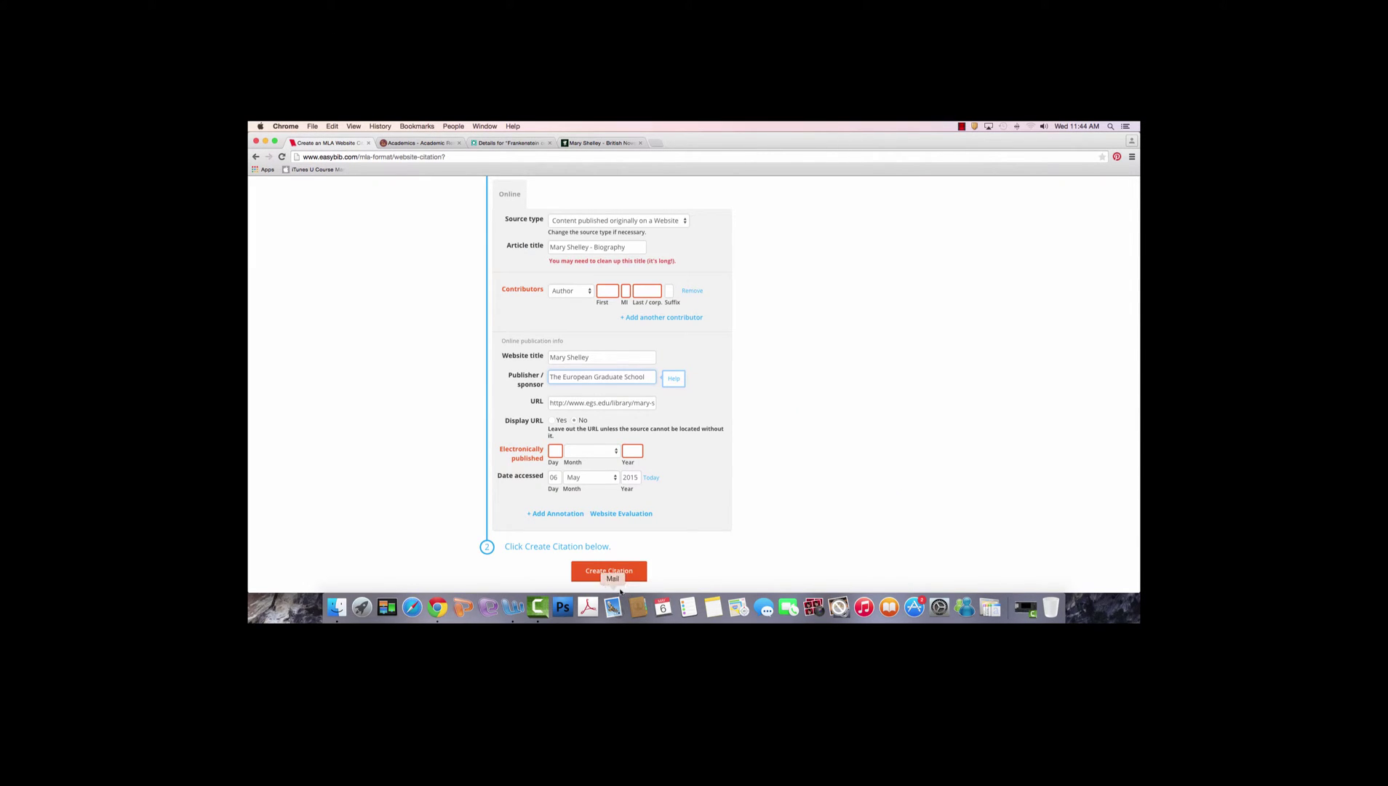
click(597, 570)
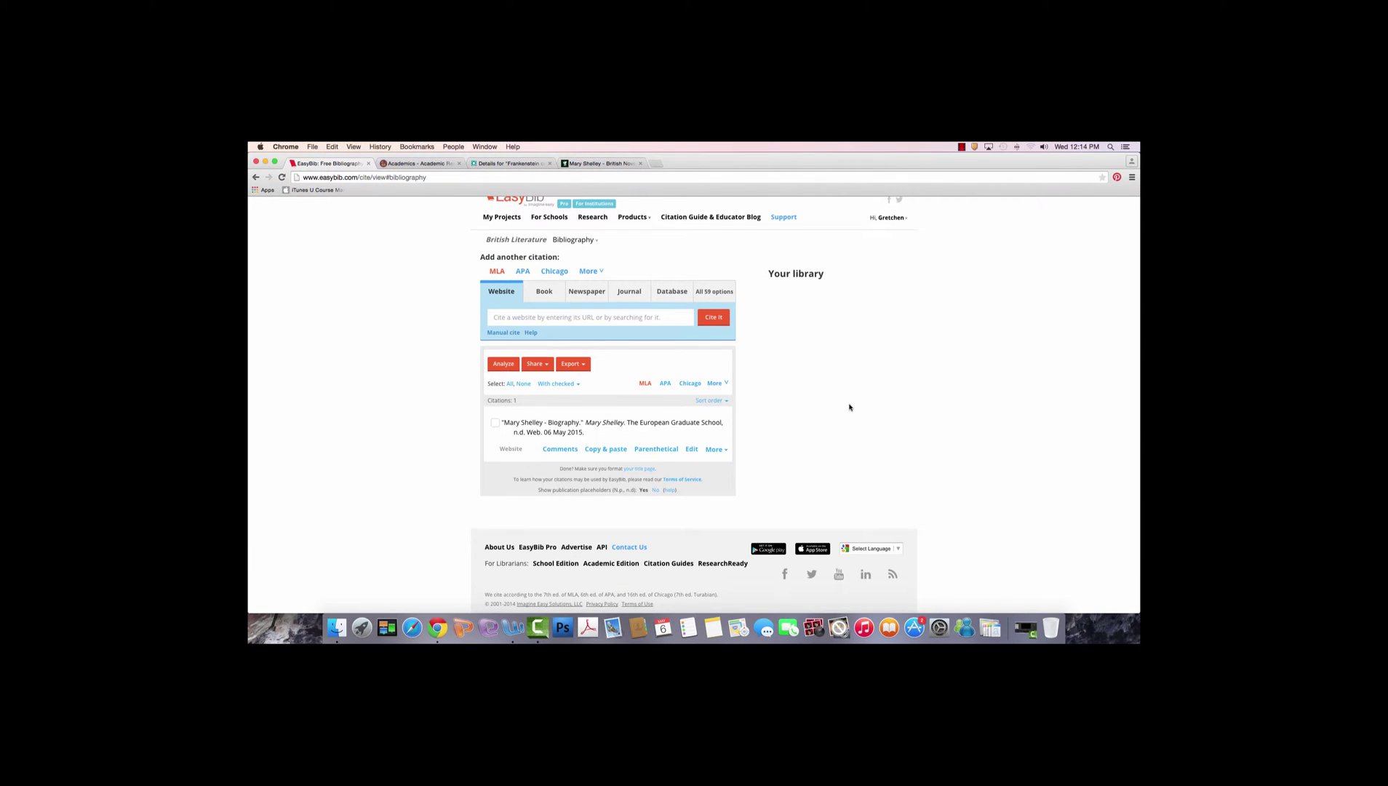
click(557, 301)
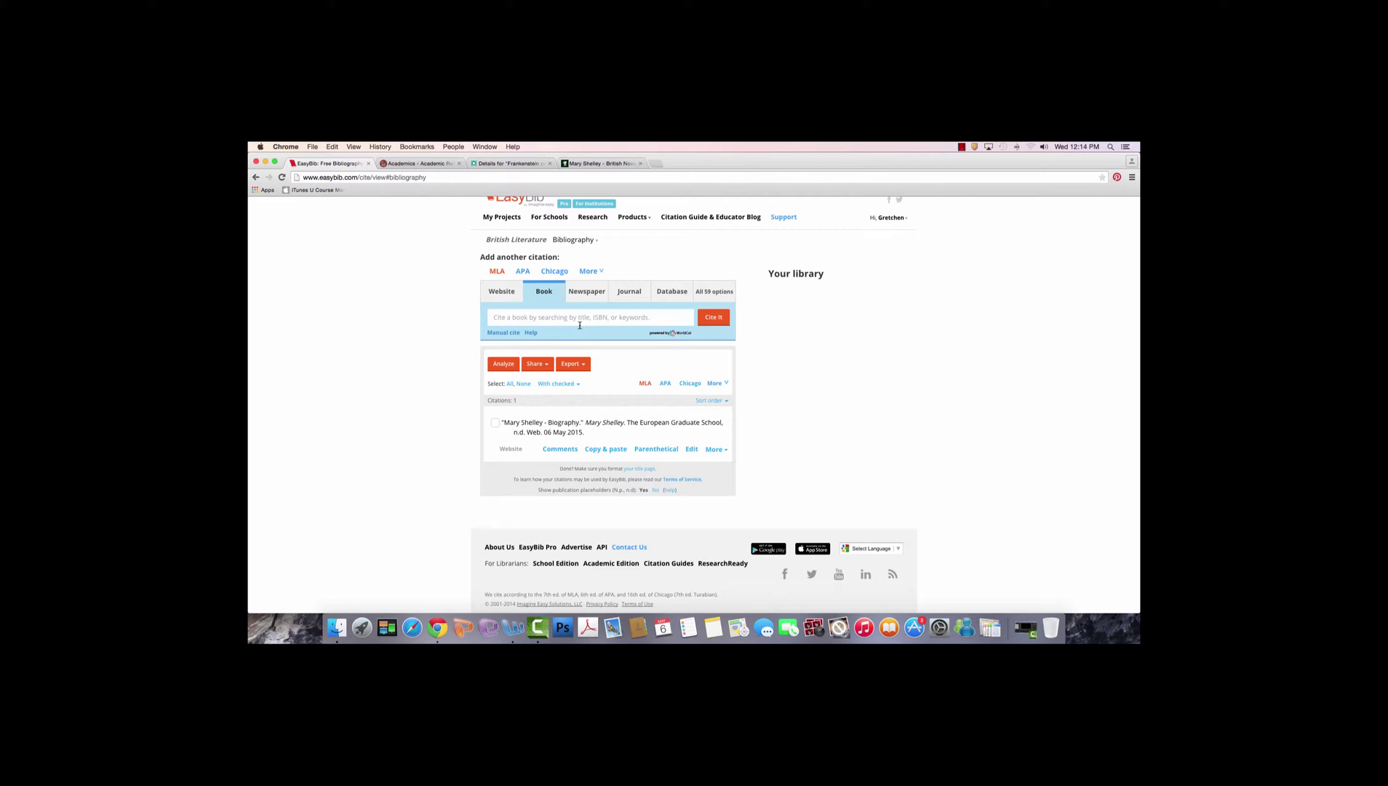
key(super+v)
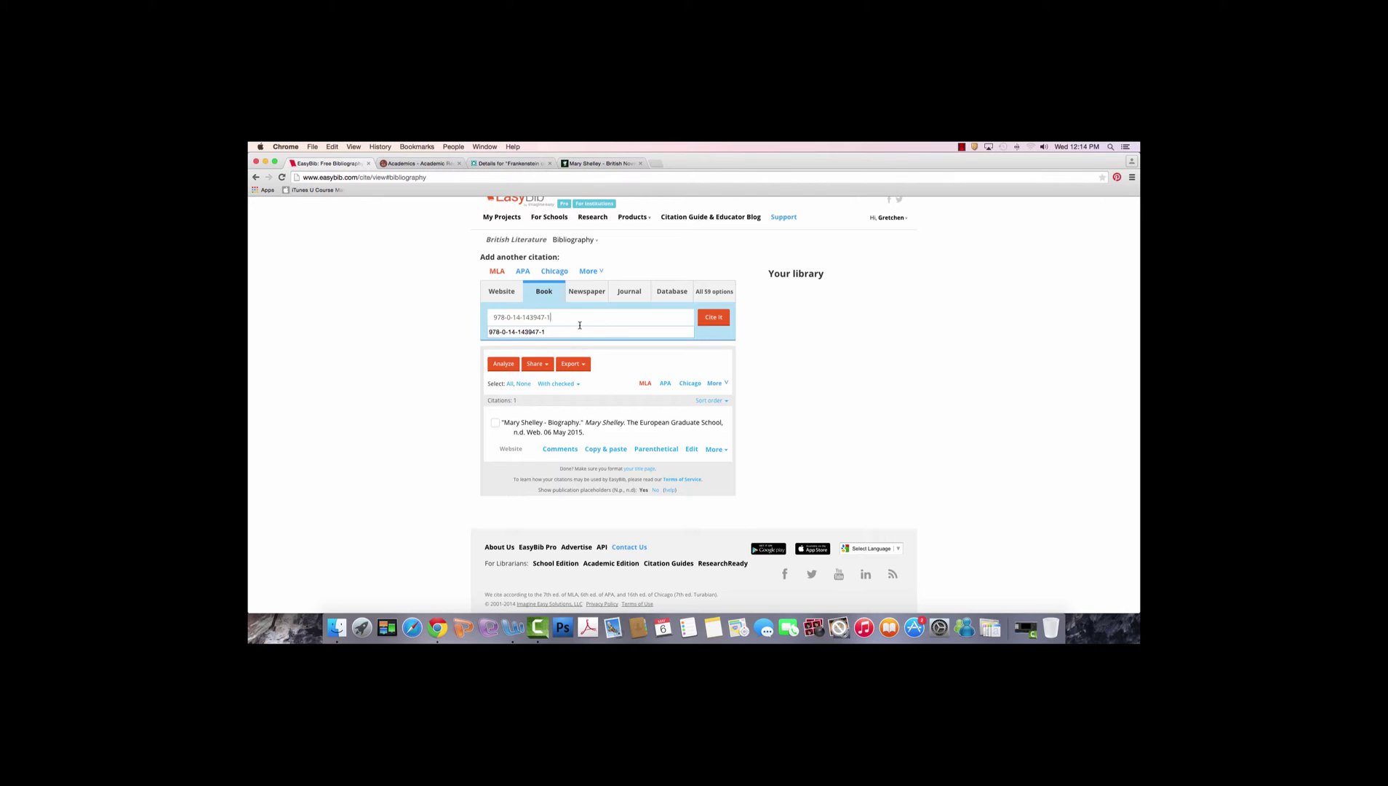
click(715, 318)
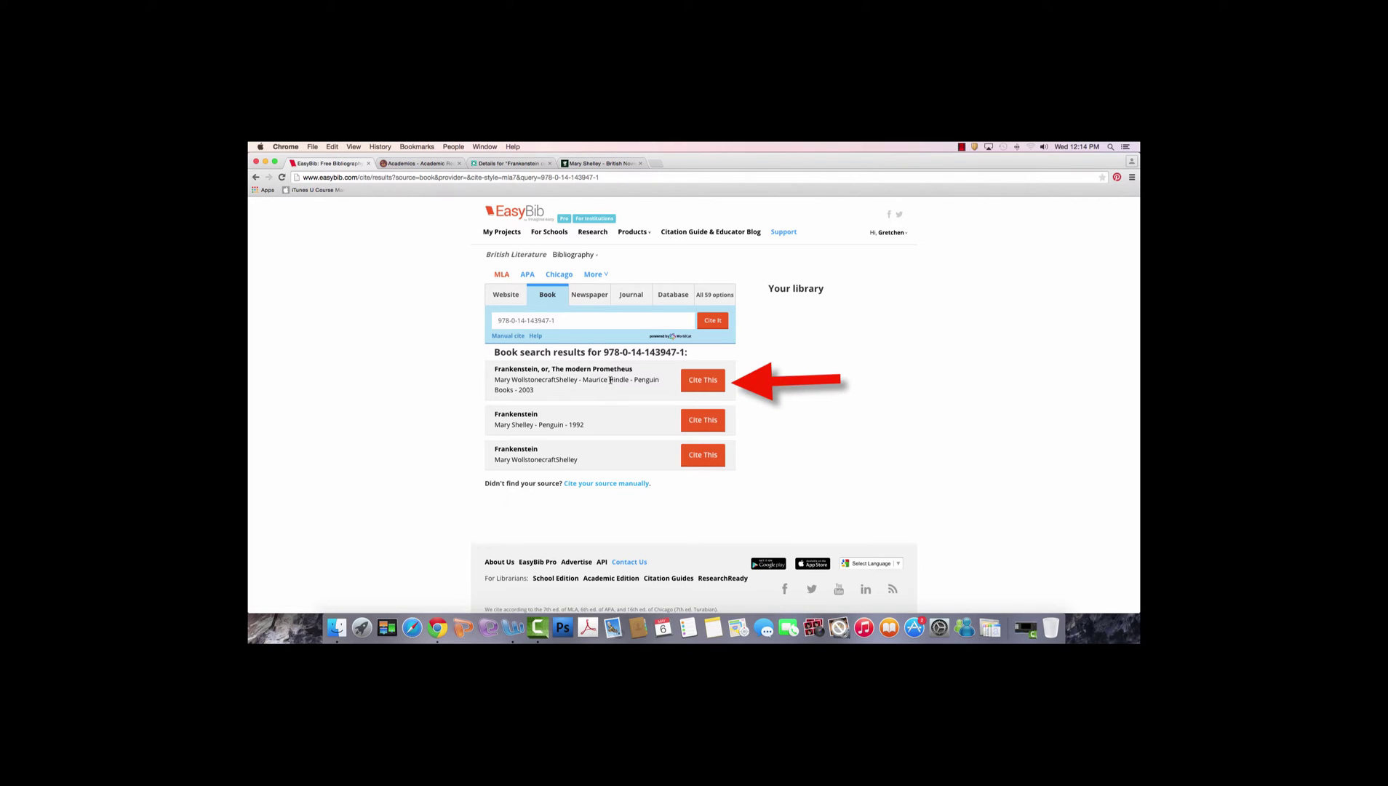
click(701, 384)
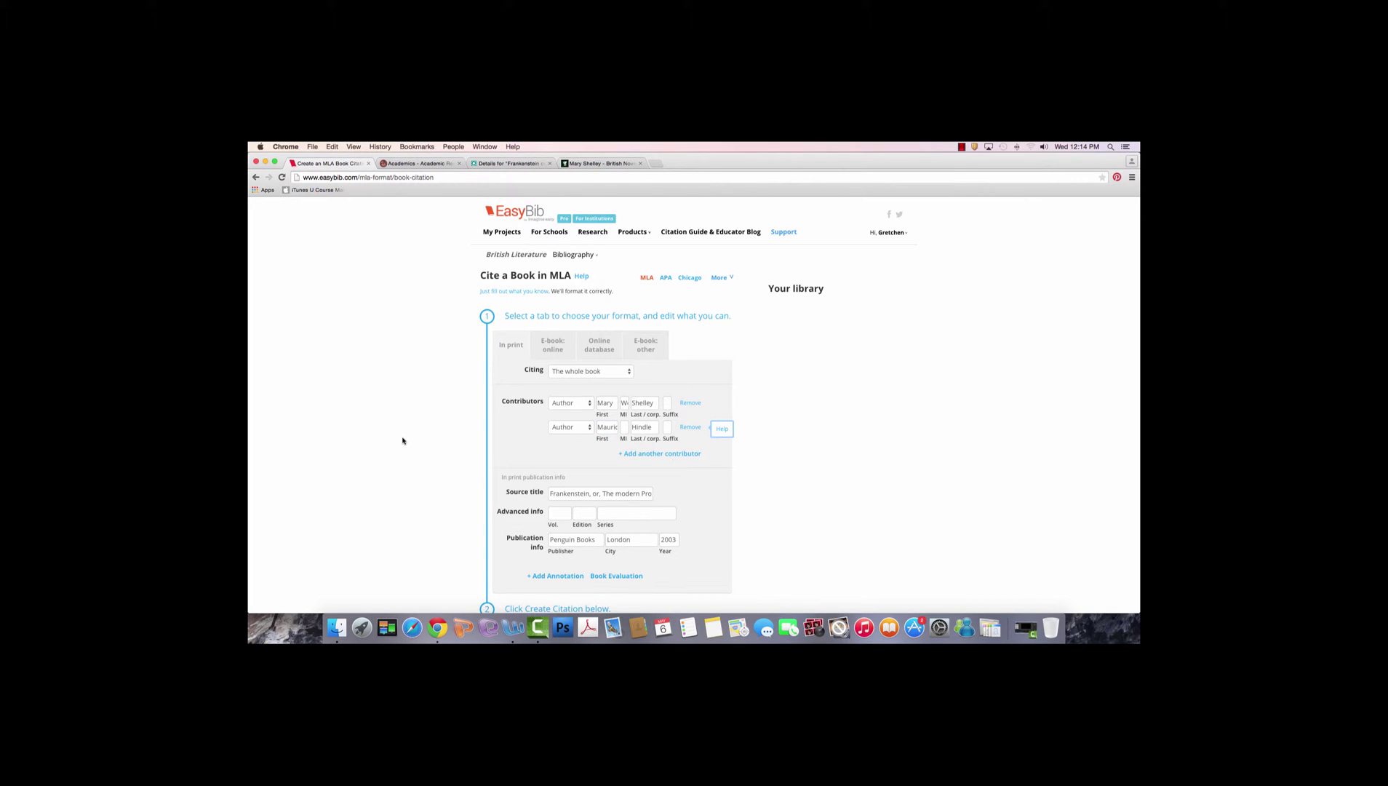
- Change the role of the book citation's second contributor to Editor
scroll(402, 441, down, 3)
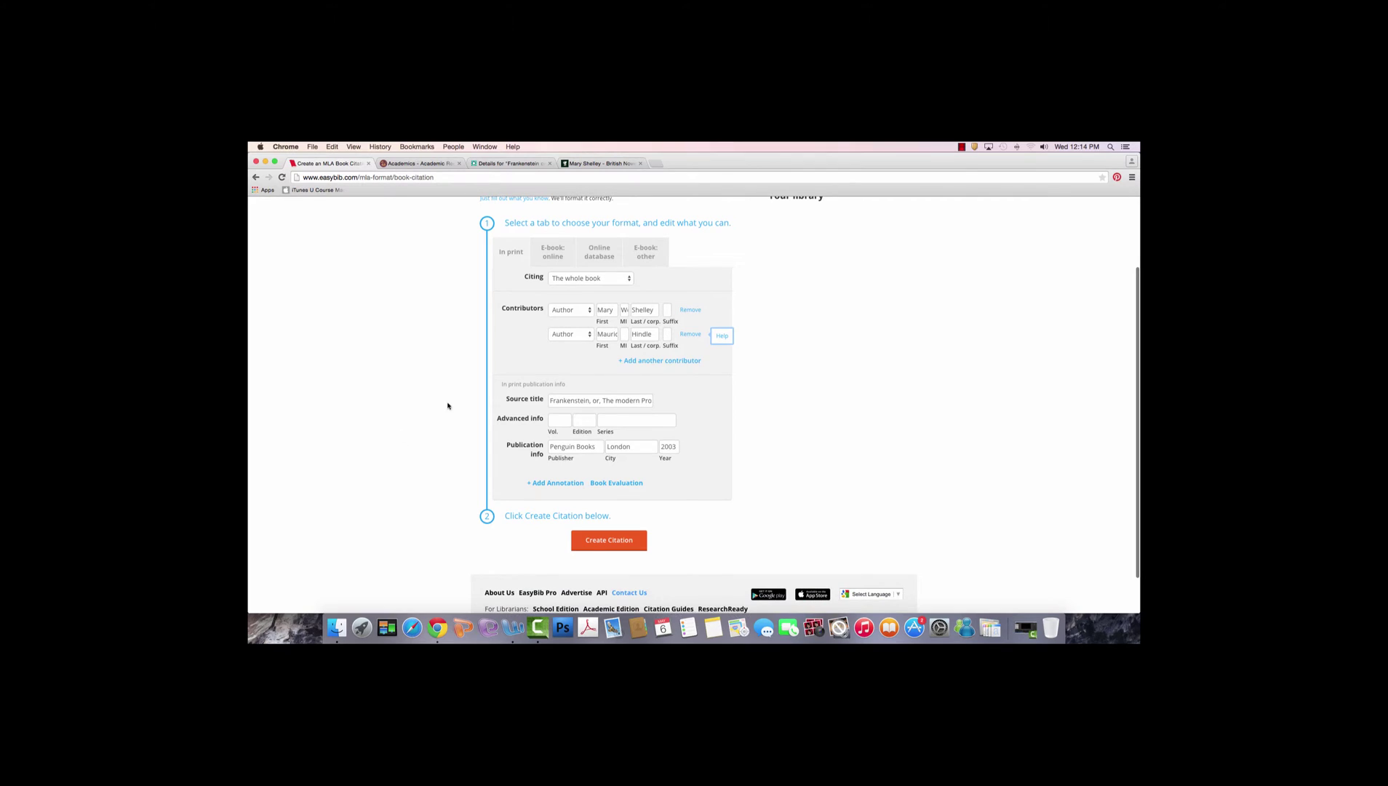
click(591, 337)
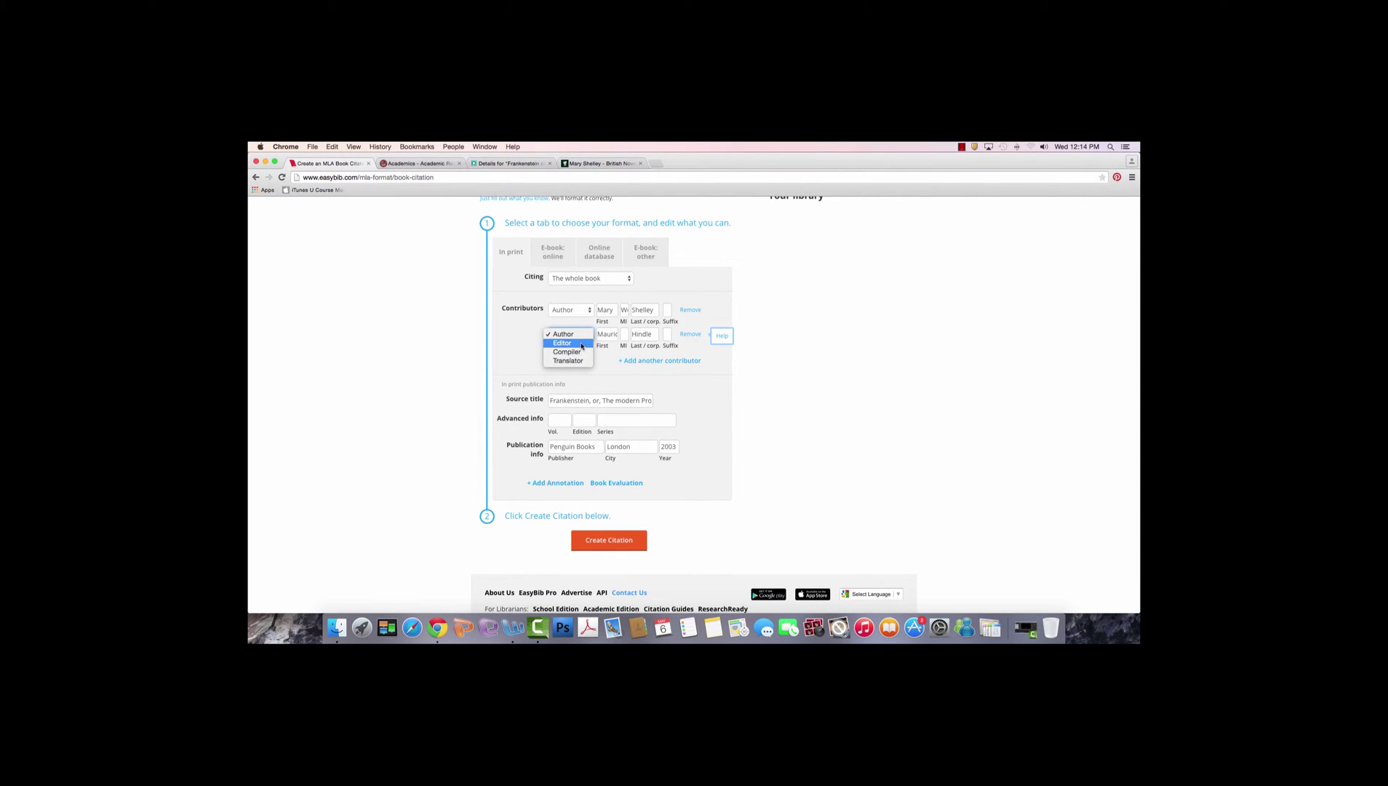
click(582, 345)
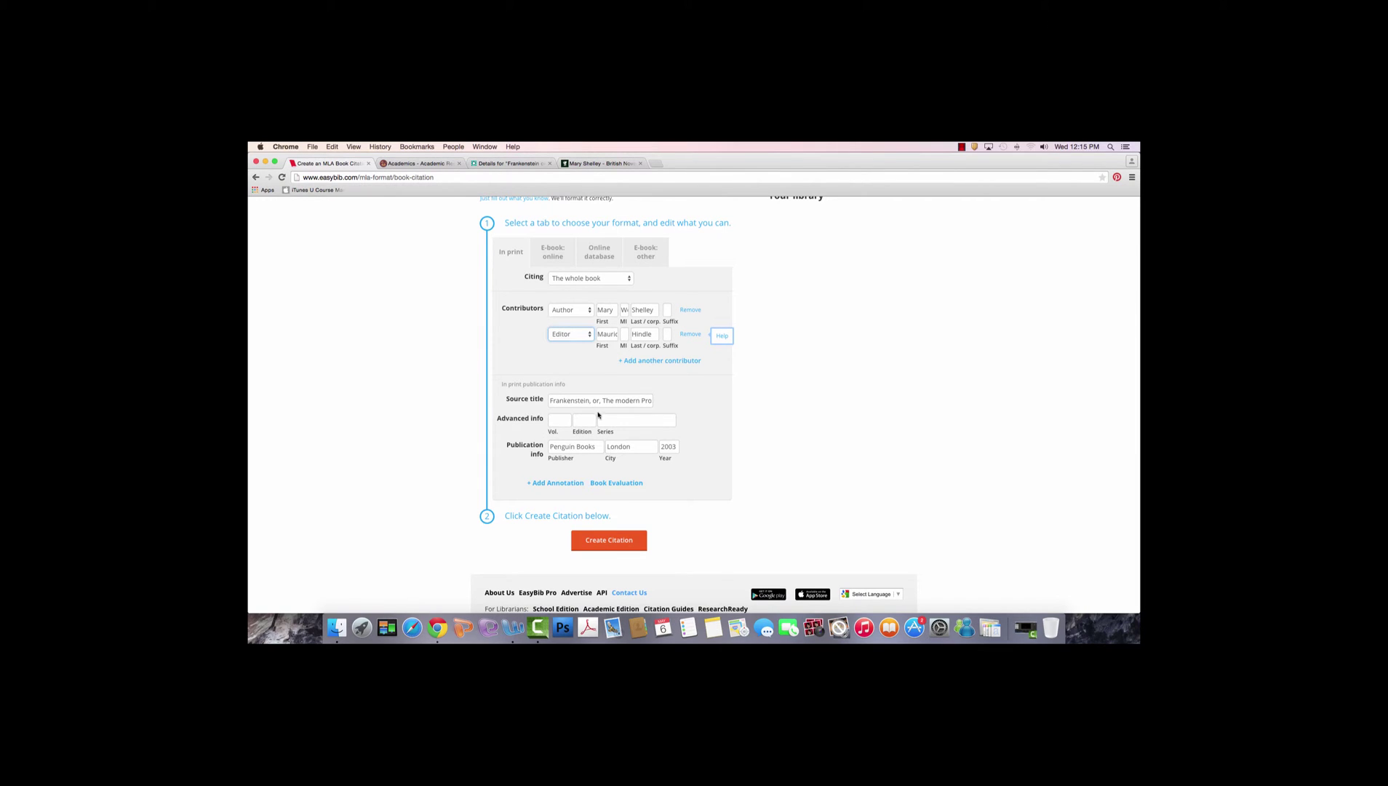
- Create the citation for the Frankenstein print book from the completed form
scroll(602, 413, down, 1)
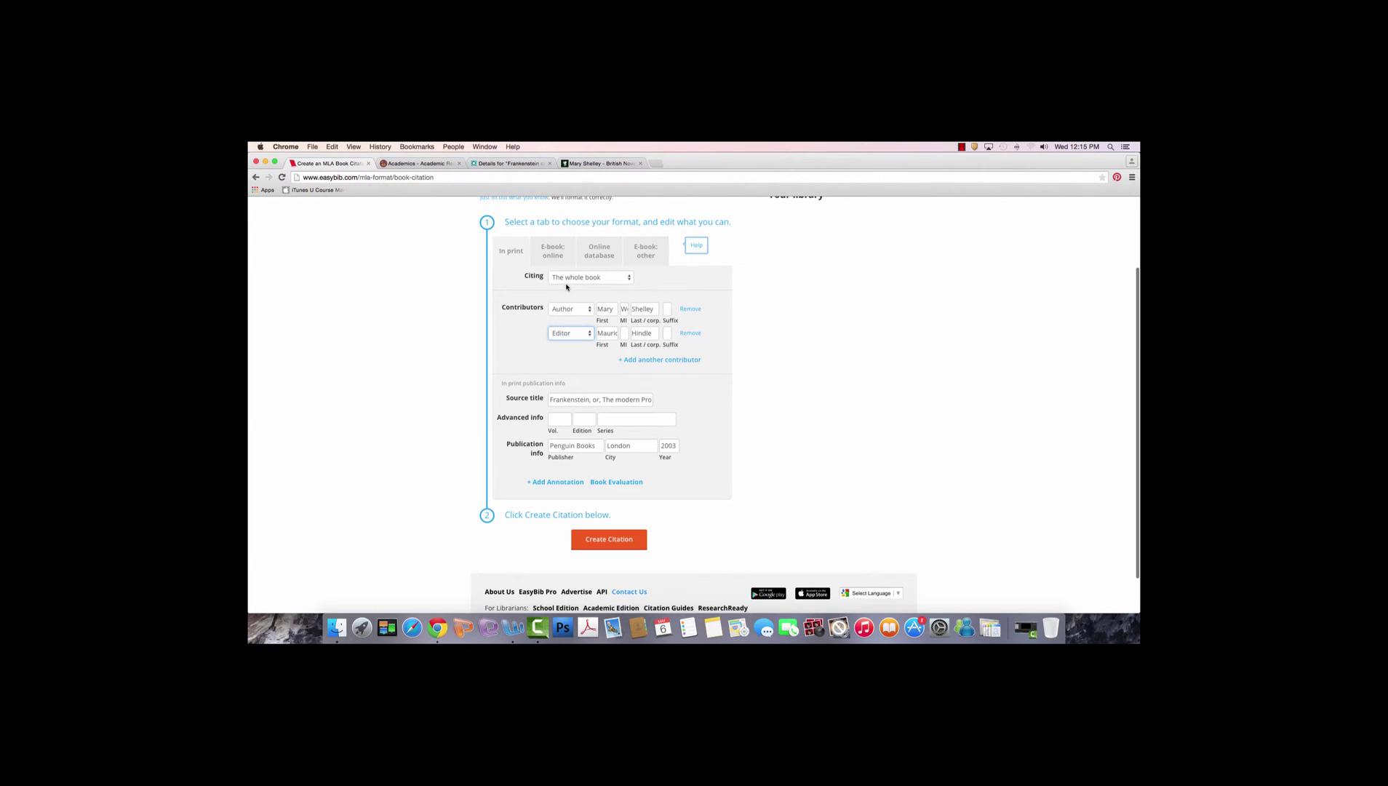
click(627, 544)
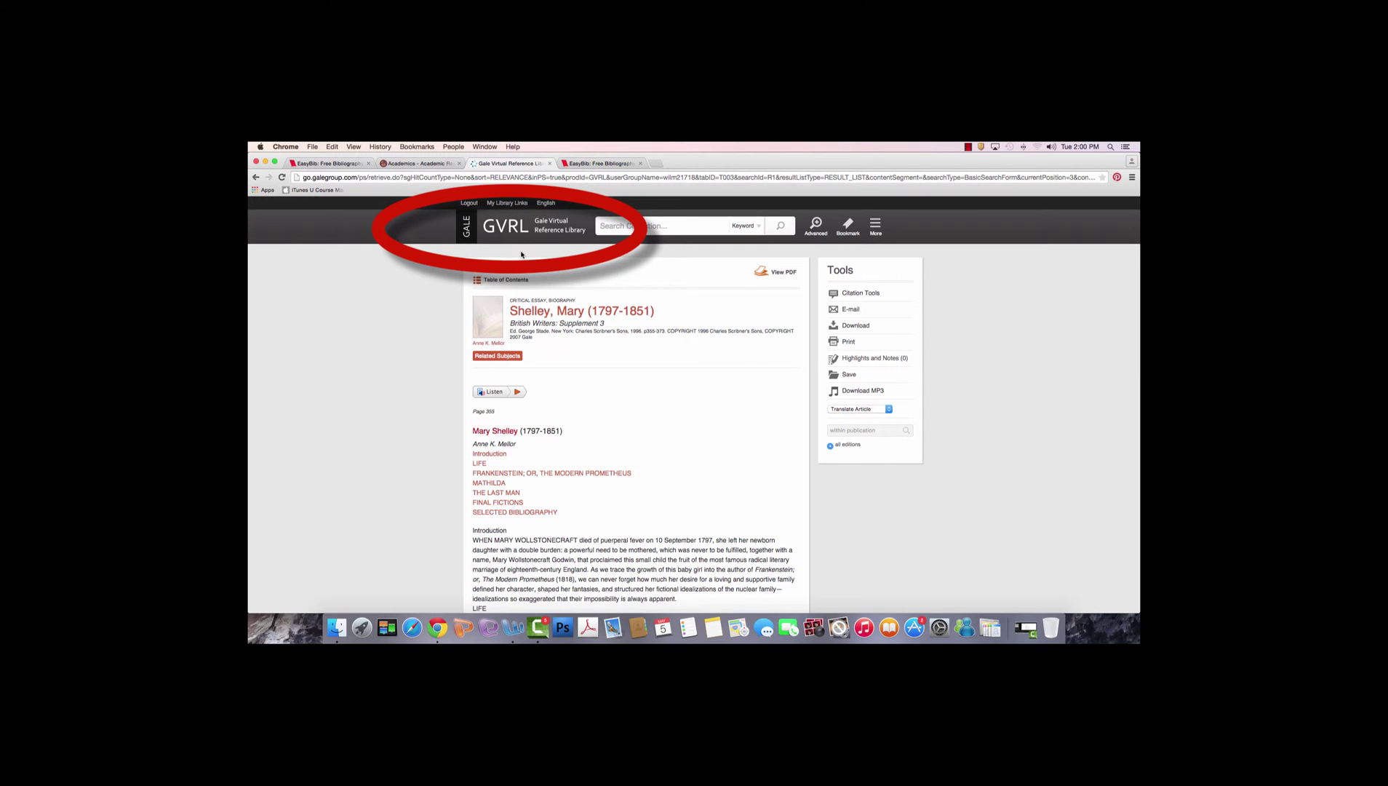
- Export the citation of the Gale Virtual Reference Library essay "Shelley, Mary (1797-1851)" to EasyBib
click(861, 294)
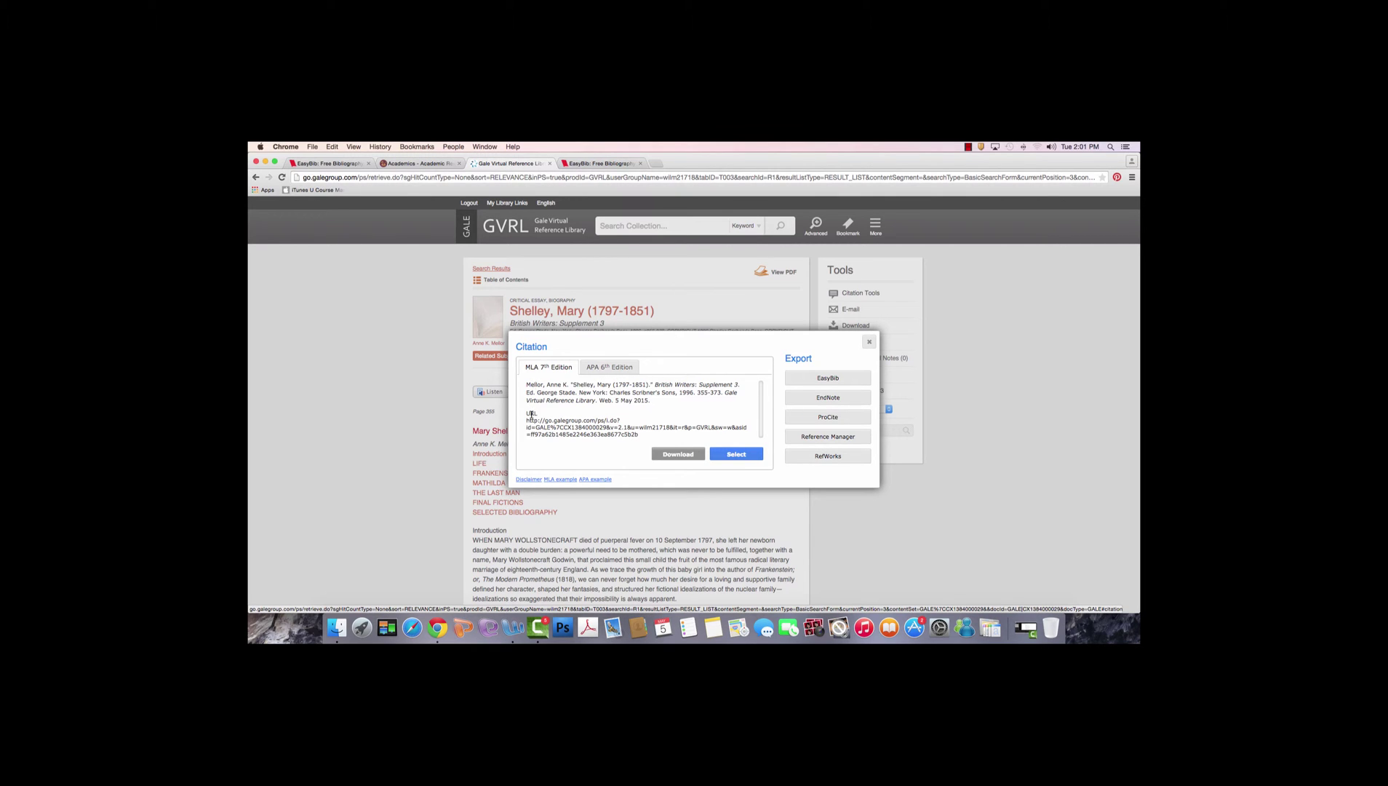
scroll(532, 400, down, 1)
scroll(533, 385, down, 2)
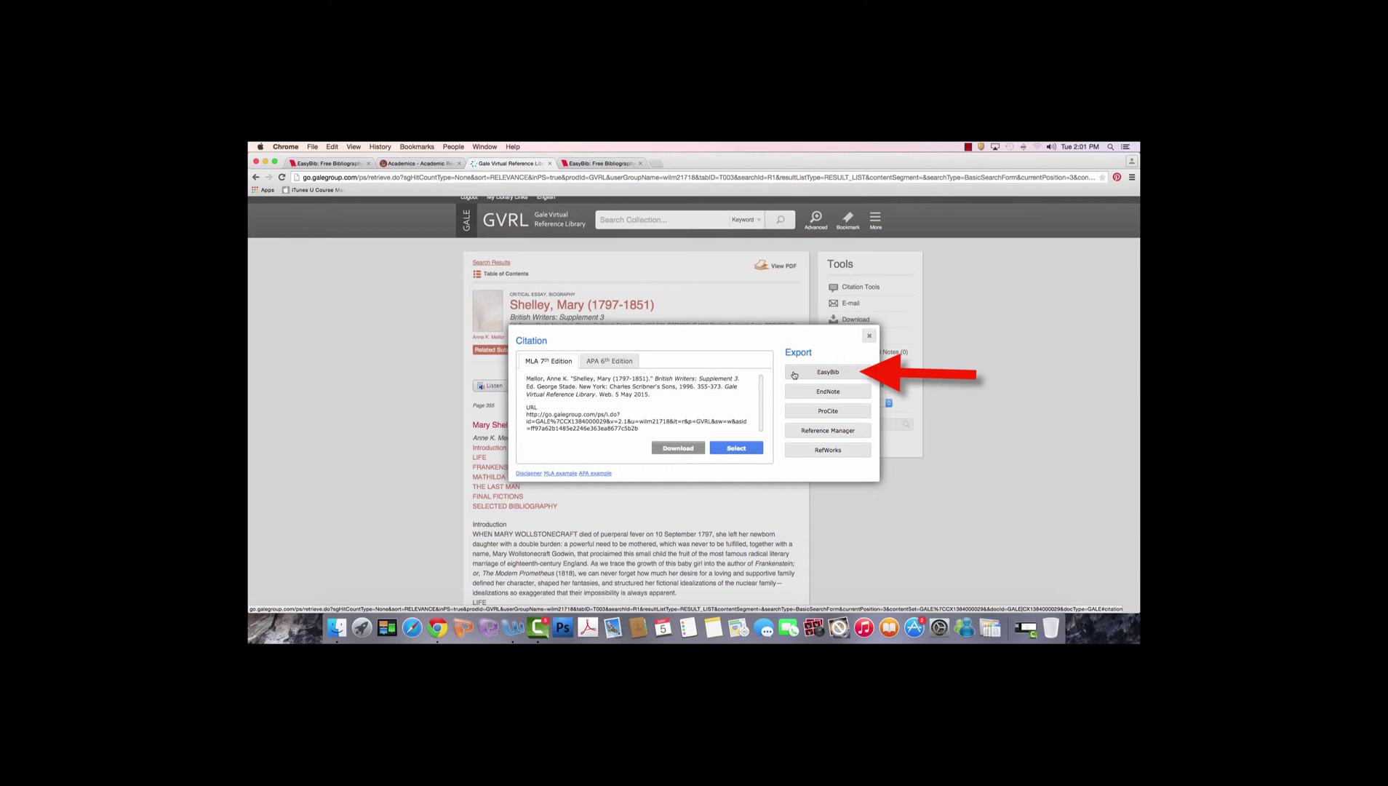
click(795, 374)
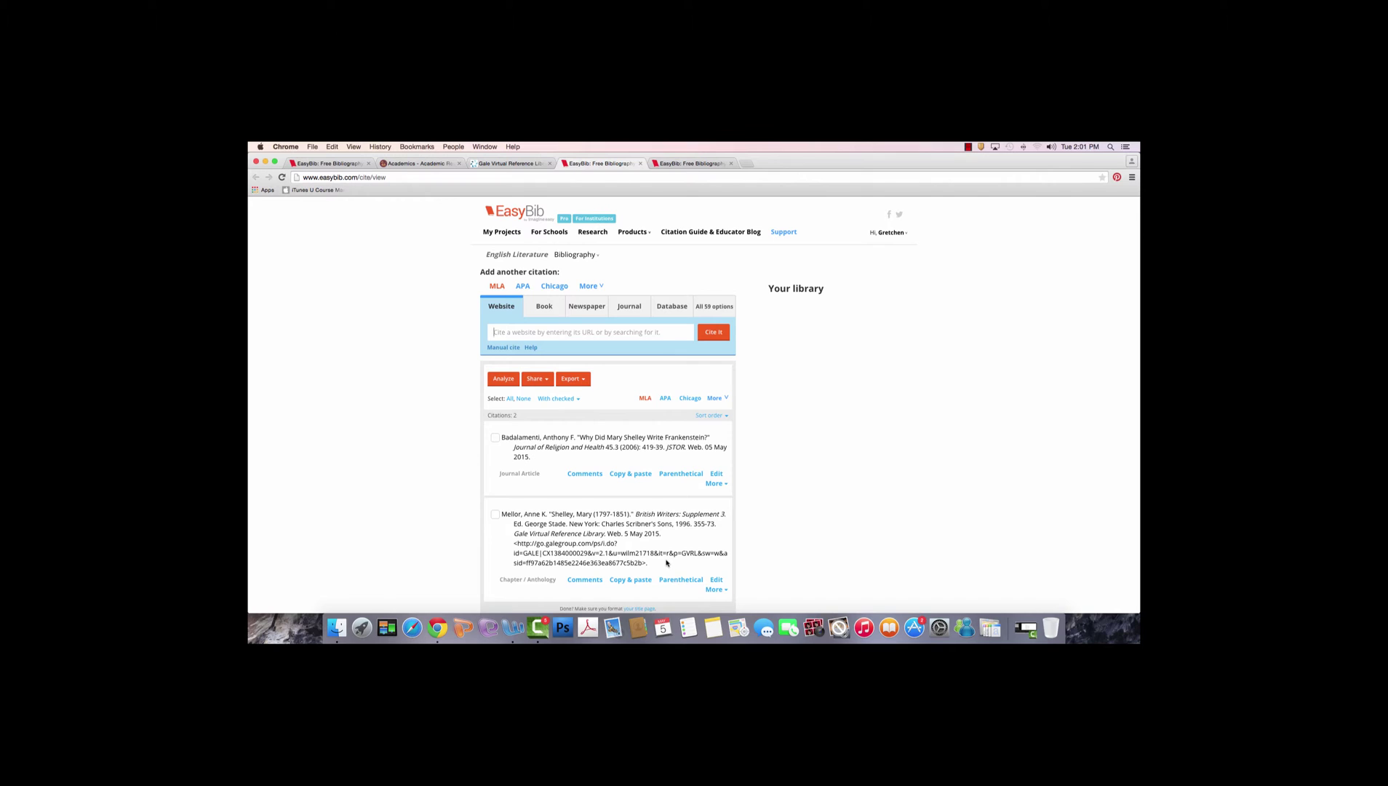
- Remove the URL from the imported "Shelley, Mary (1797-1851)" chapter citation and update it
click(719, 581)
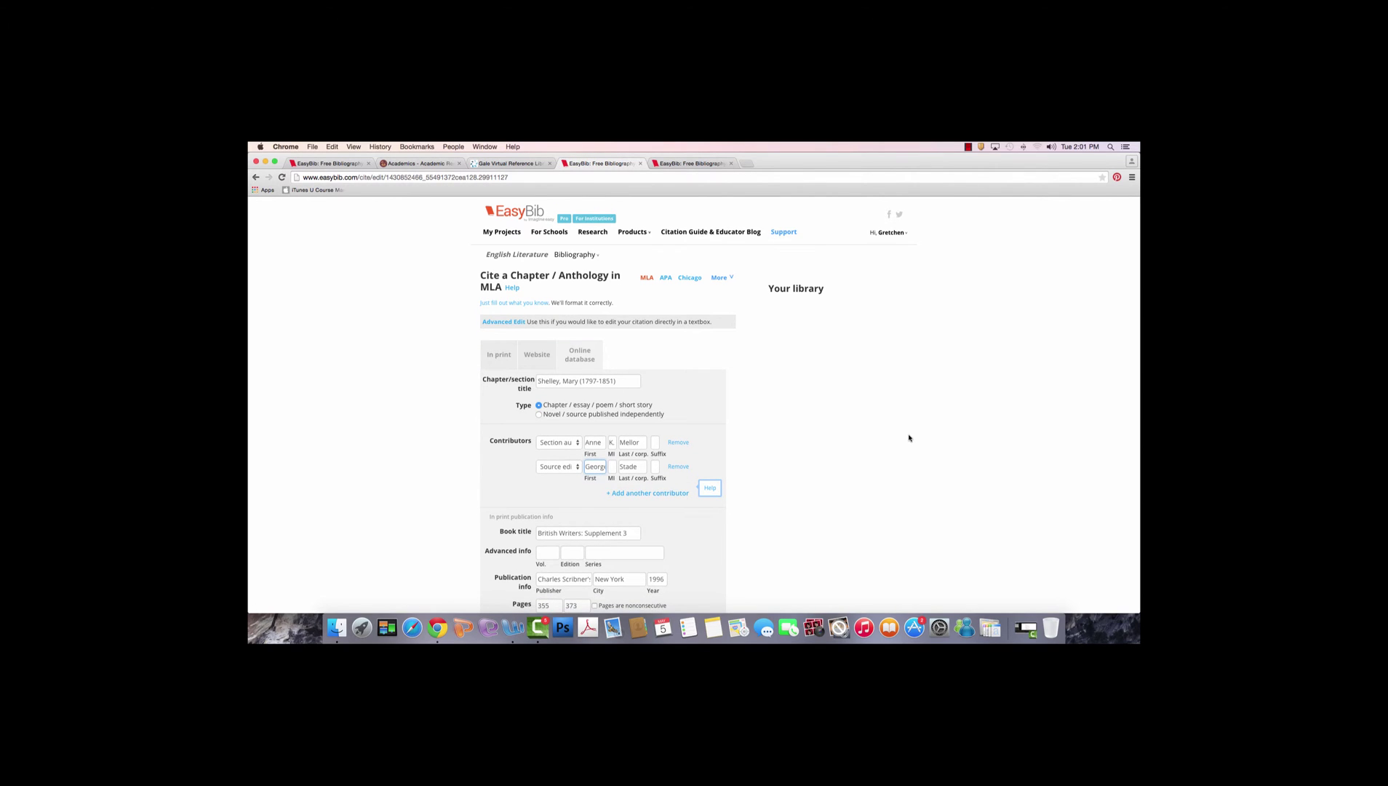
scroll(909, 438, down, 1)
scroll(695, 404, down, 10)
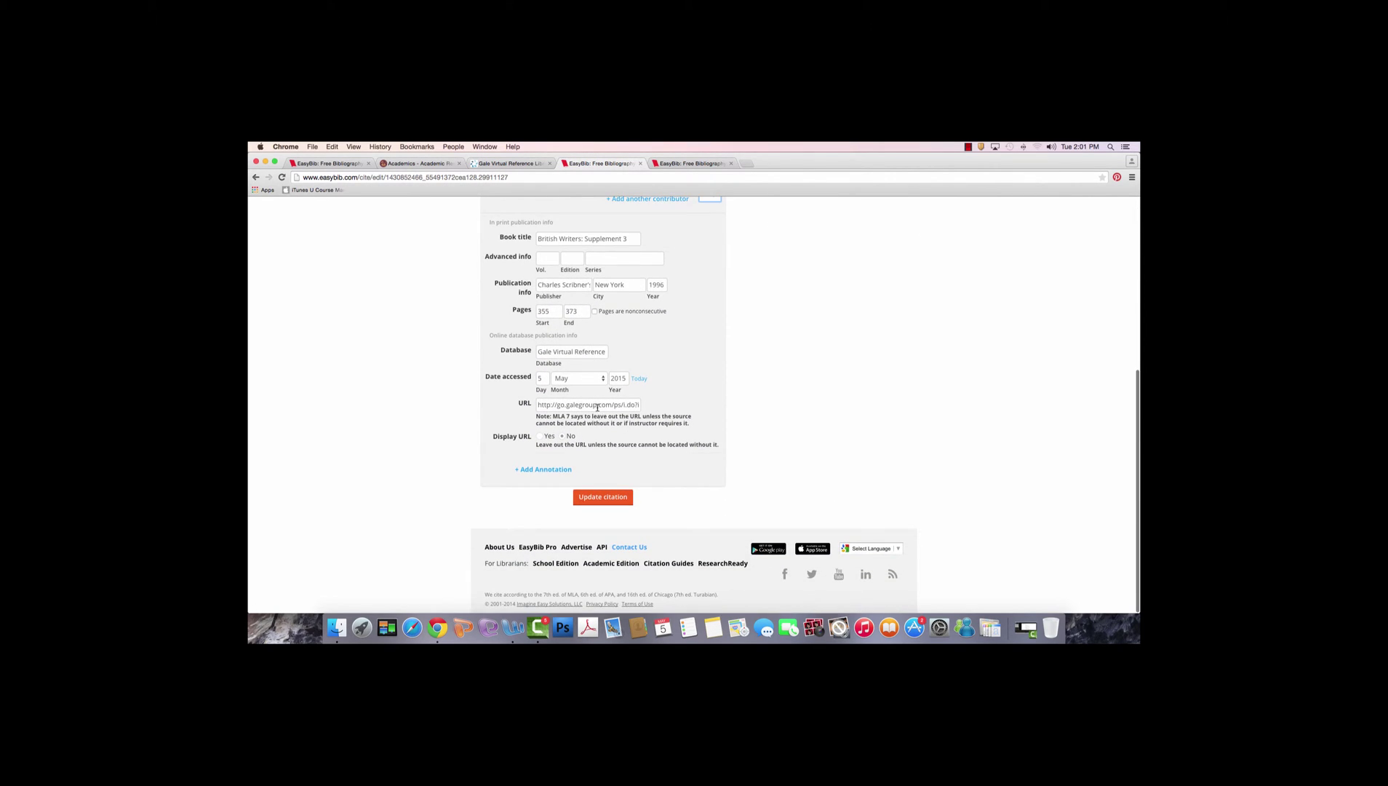
triple_click(599, 406)
key(BackSpace)
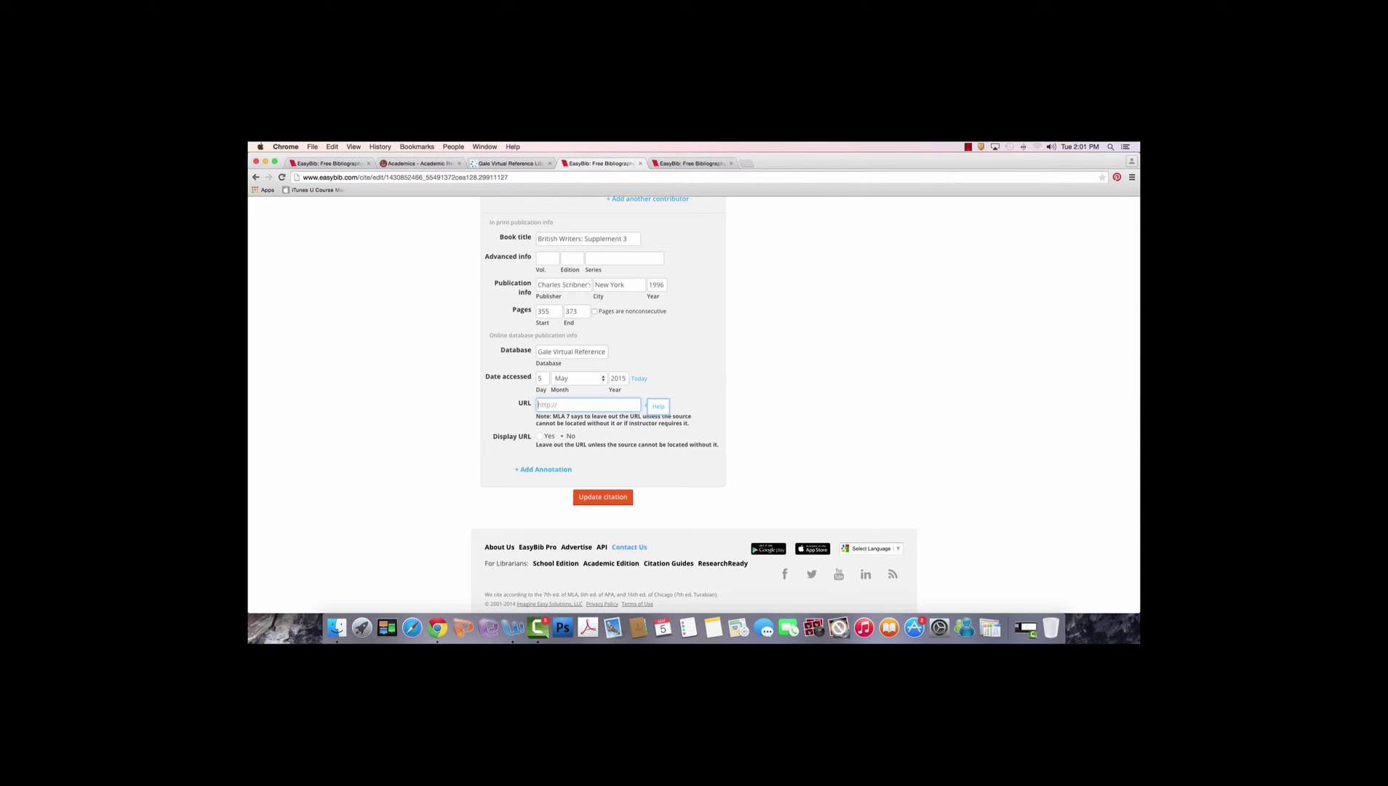
click(623, 498)
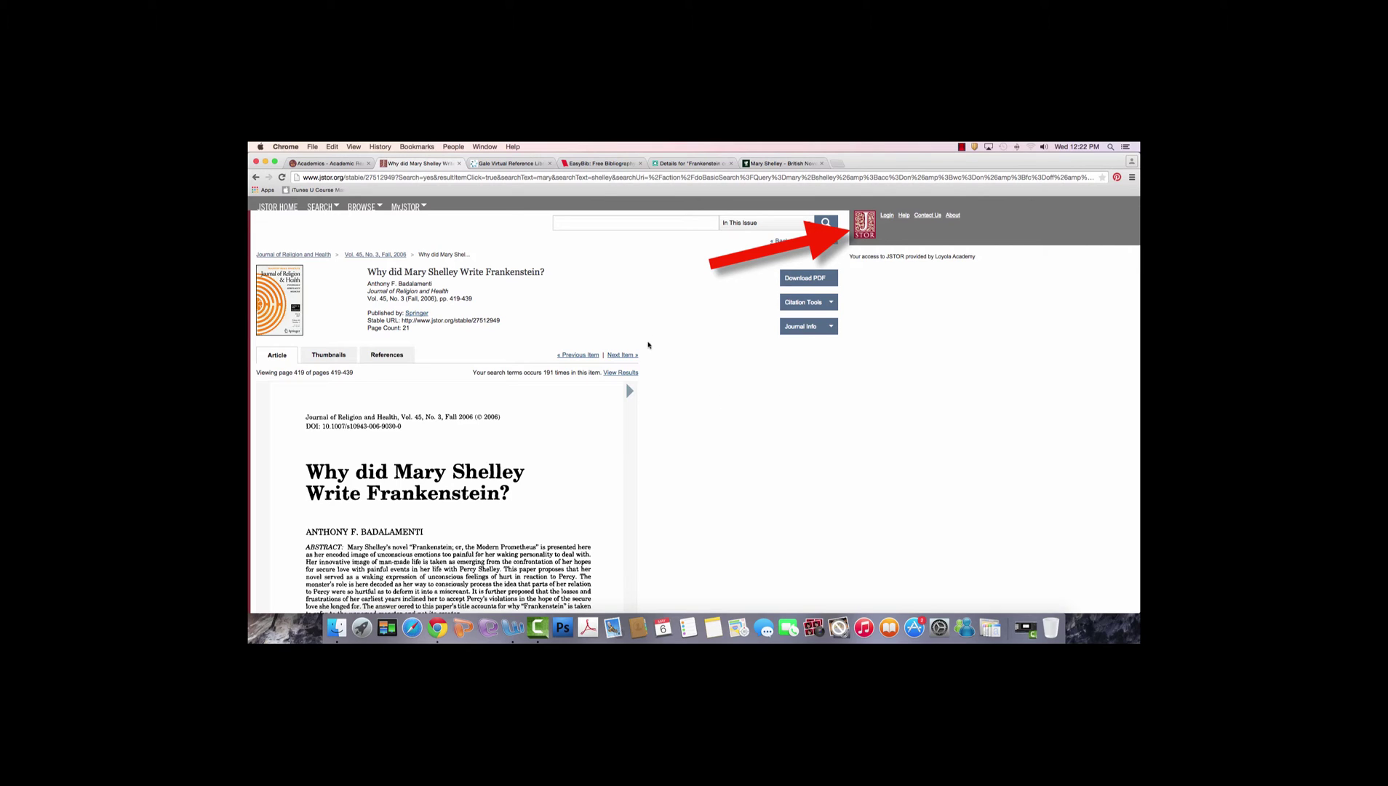
- Check the JSTOR article's citation tools, and return to the EasyBib bibliography to choose JSTOR as the database being cited
scroll(326, 261, down, 1)
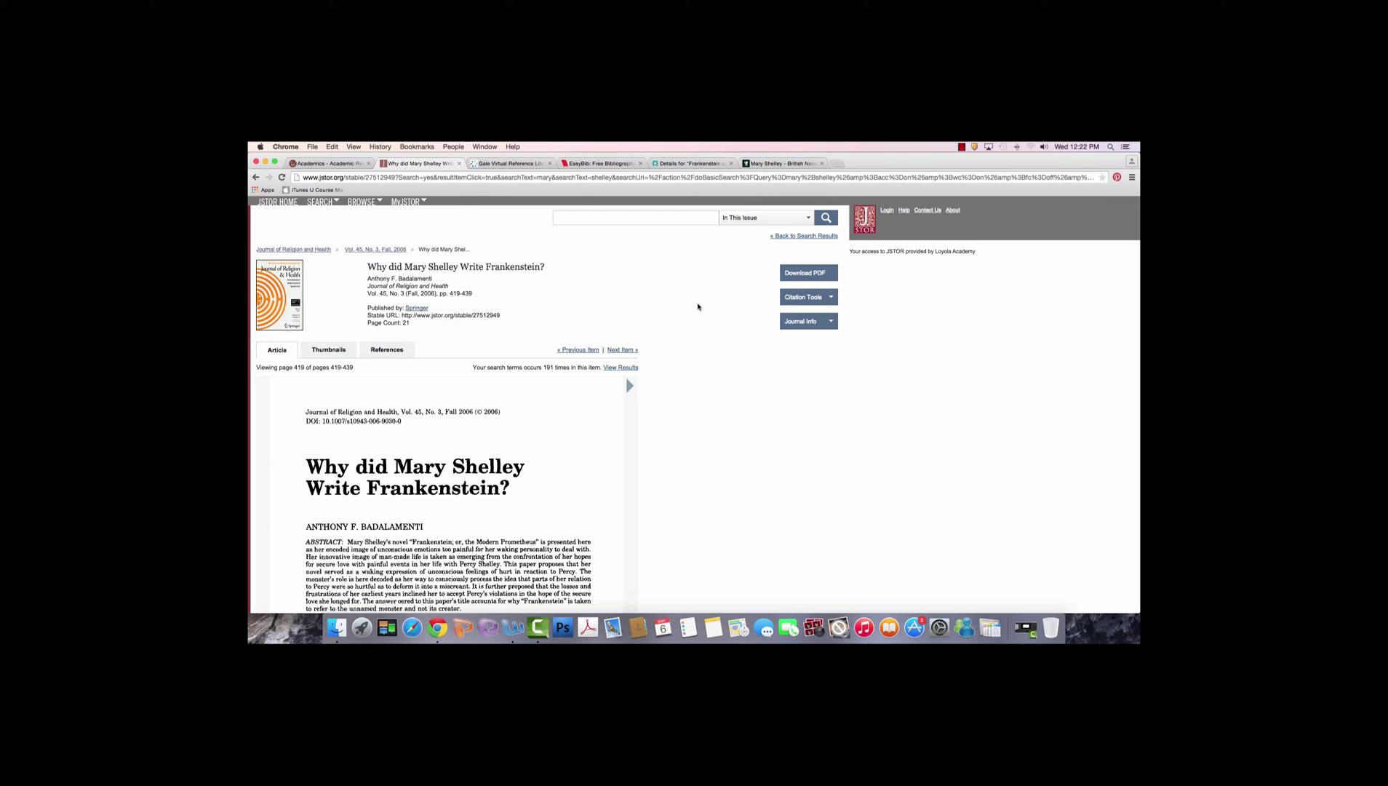
scroll(695, 306, down, 1)
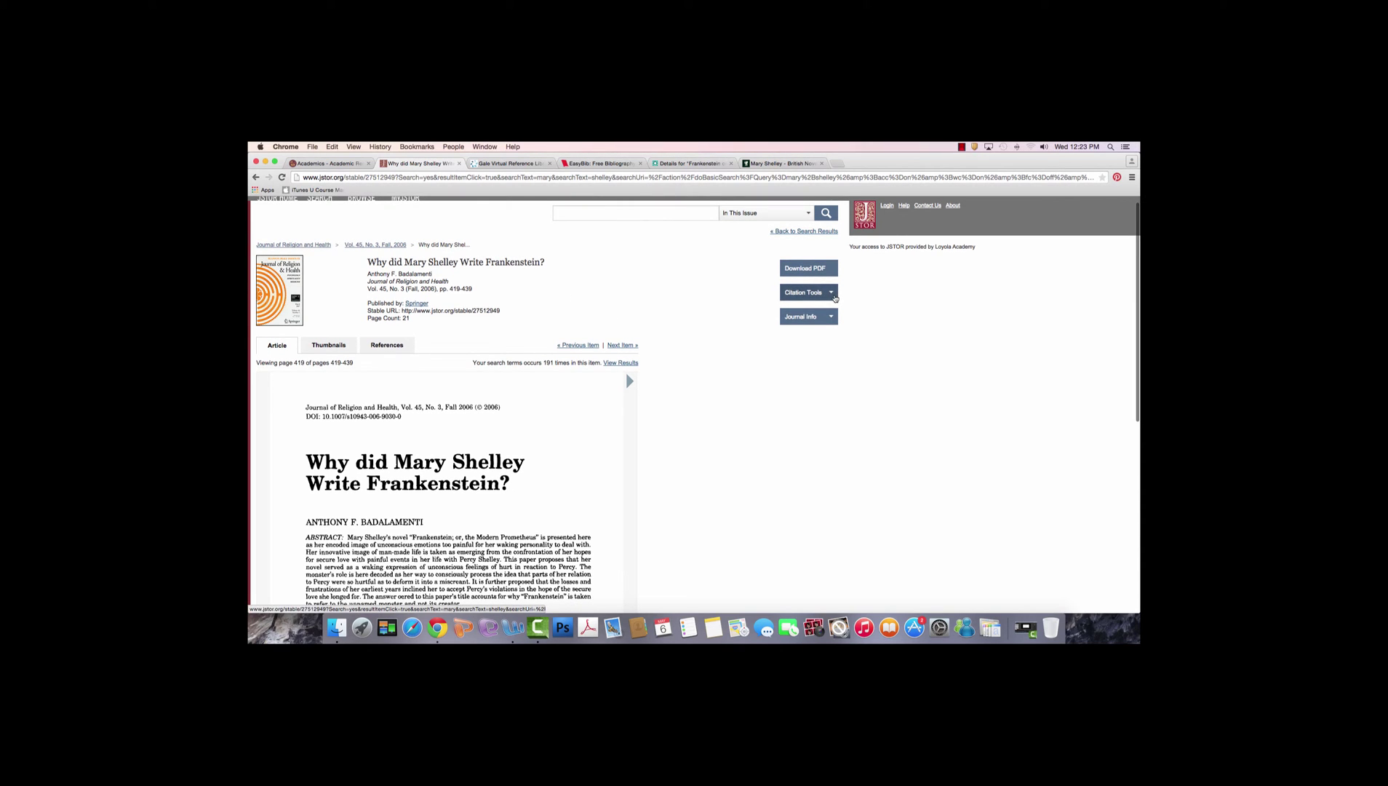
click(833, 295)
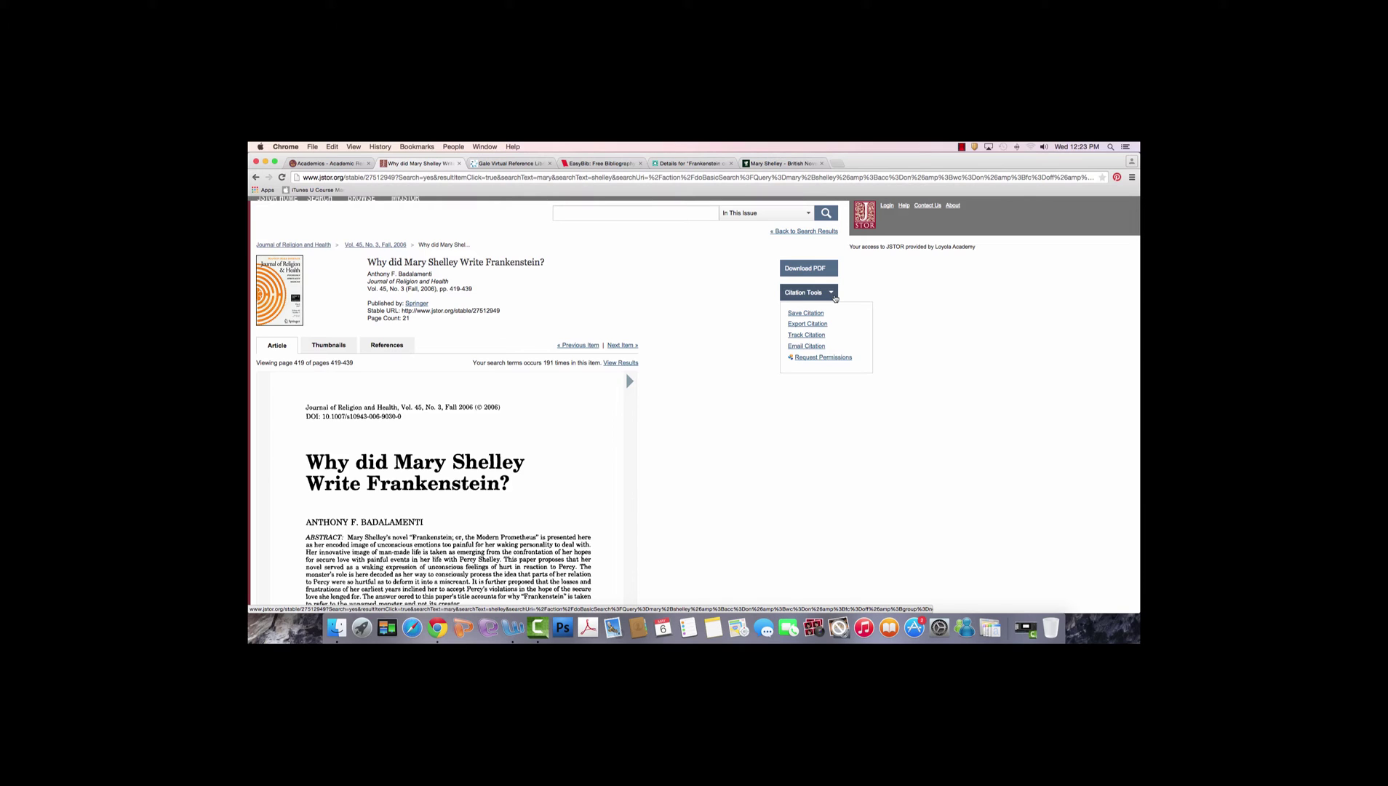
click(833, 294)
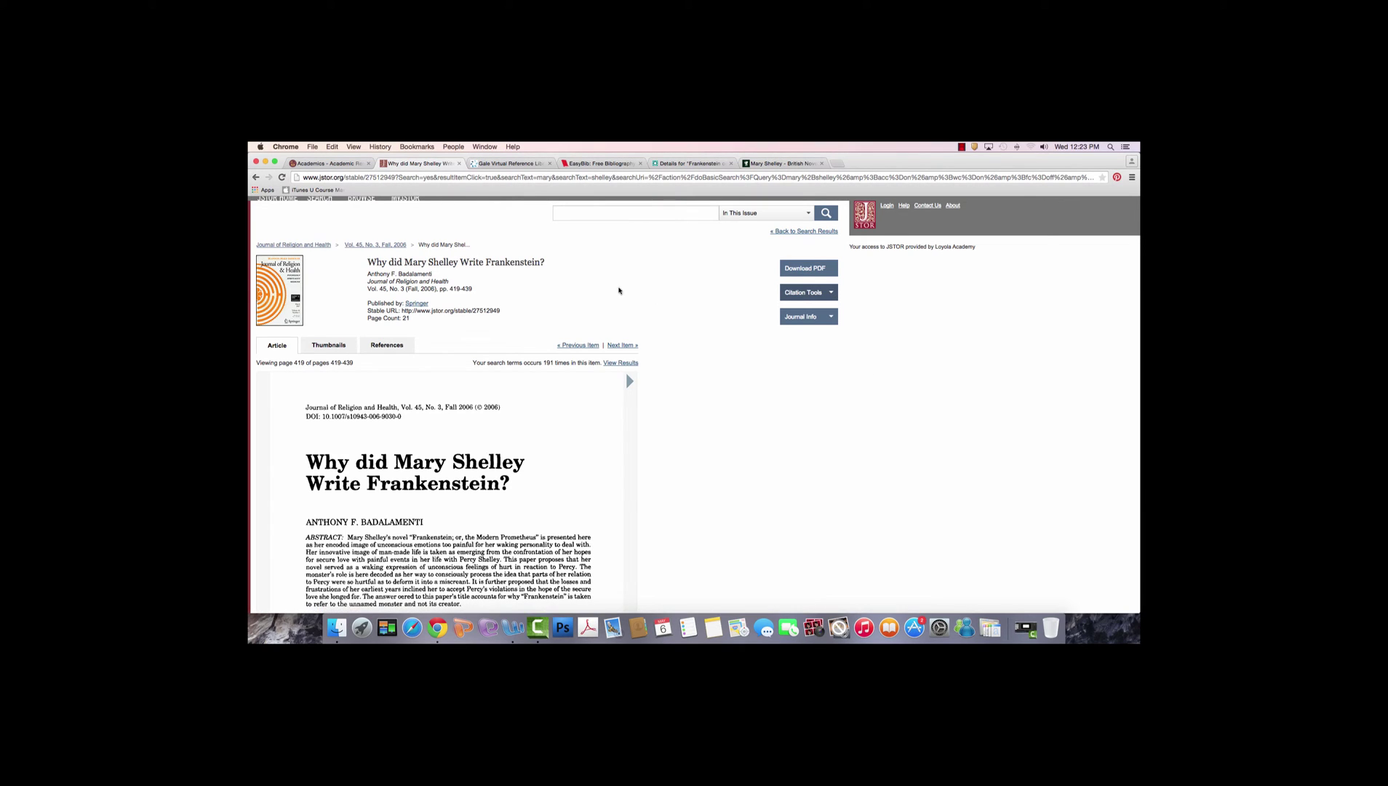
click(603, 165)
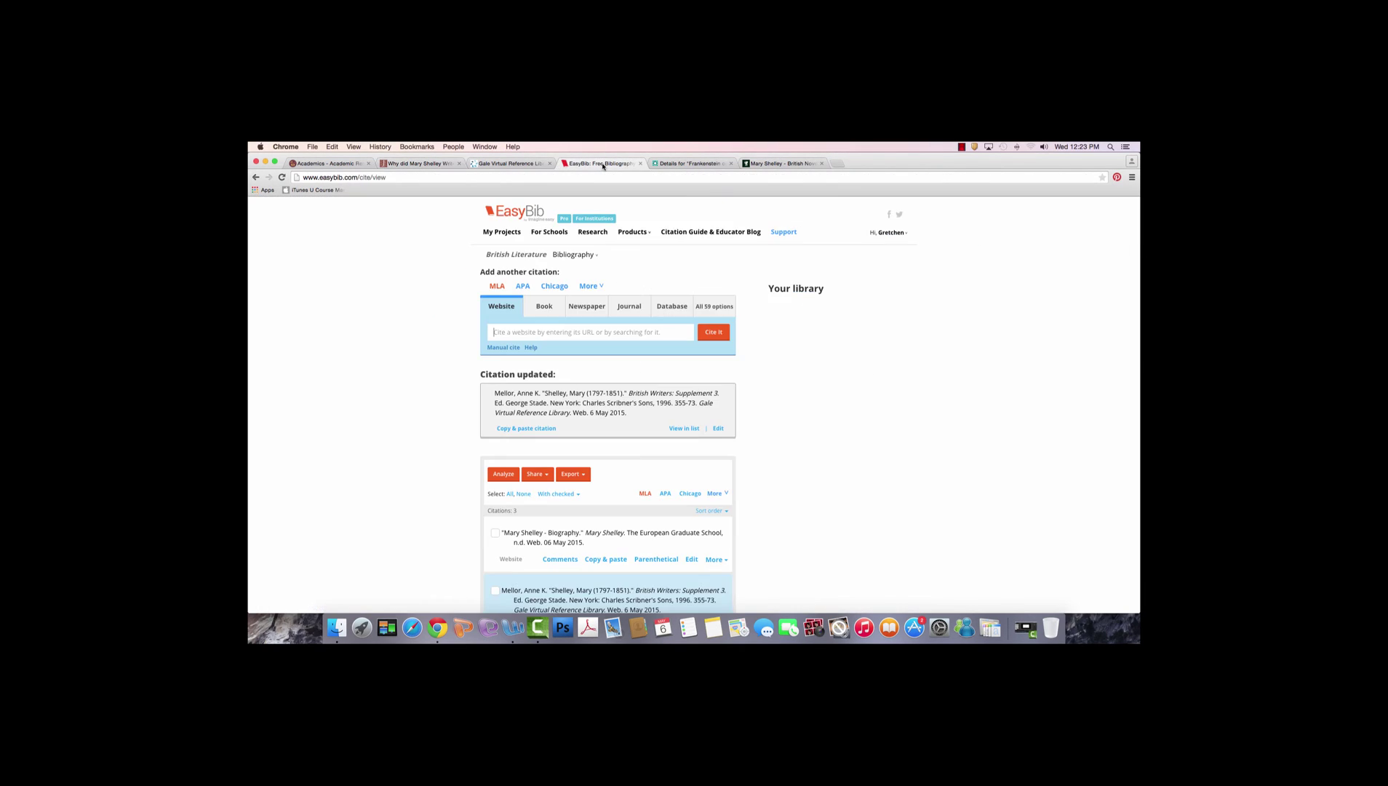
click(671, 306)
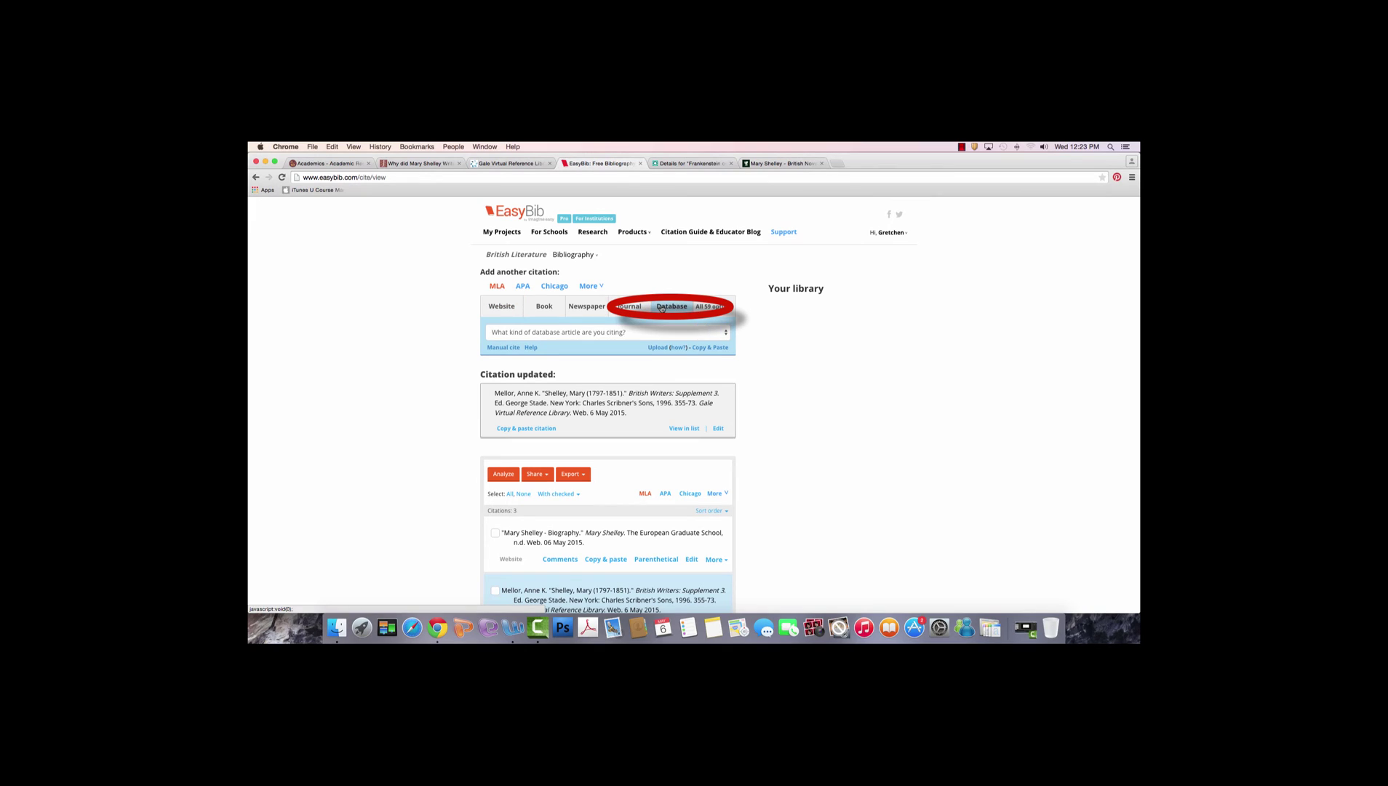
click(726, 335)
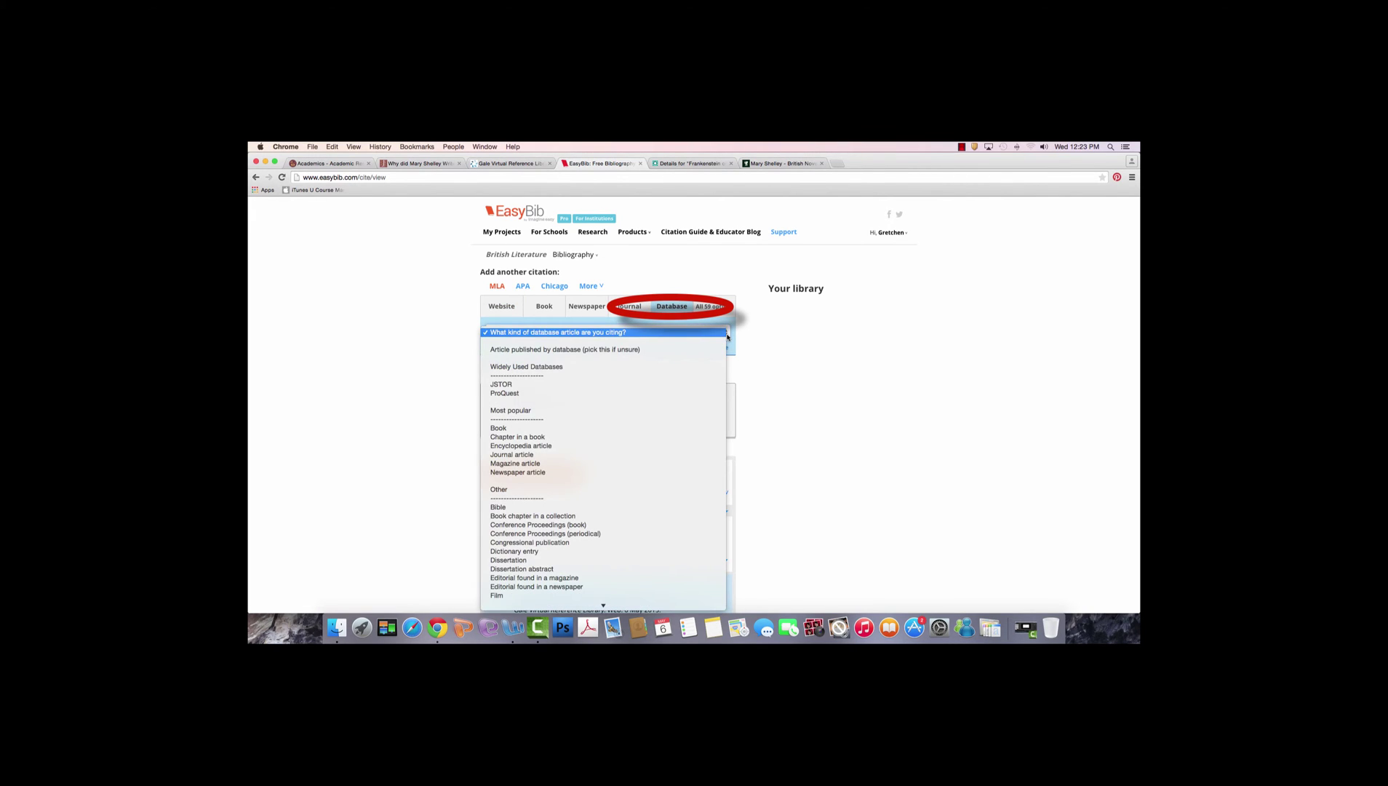
click(705, 387)
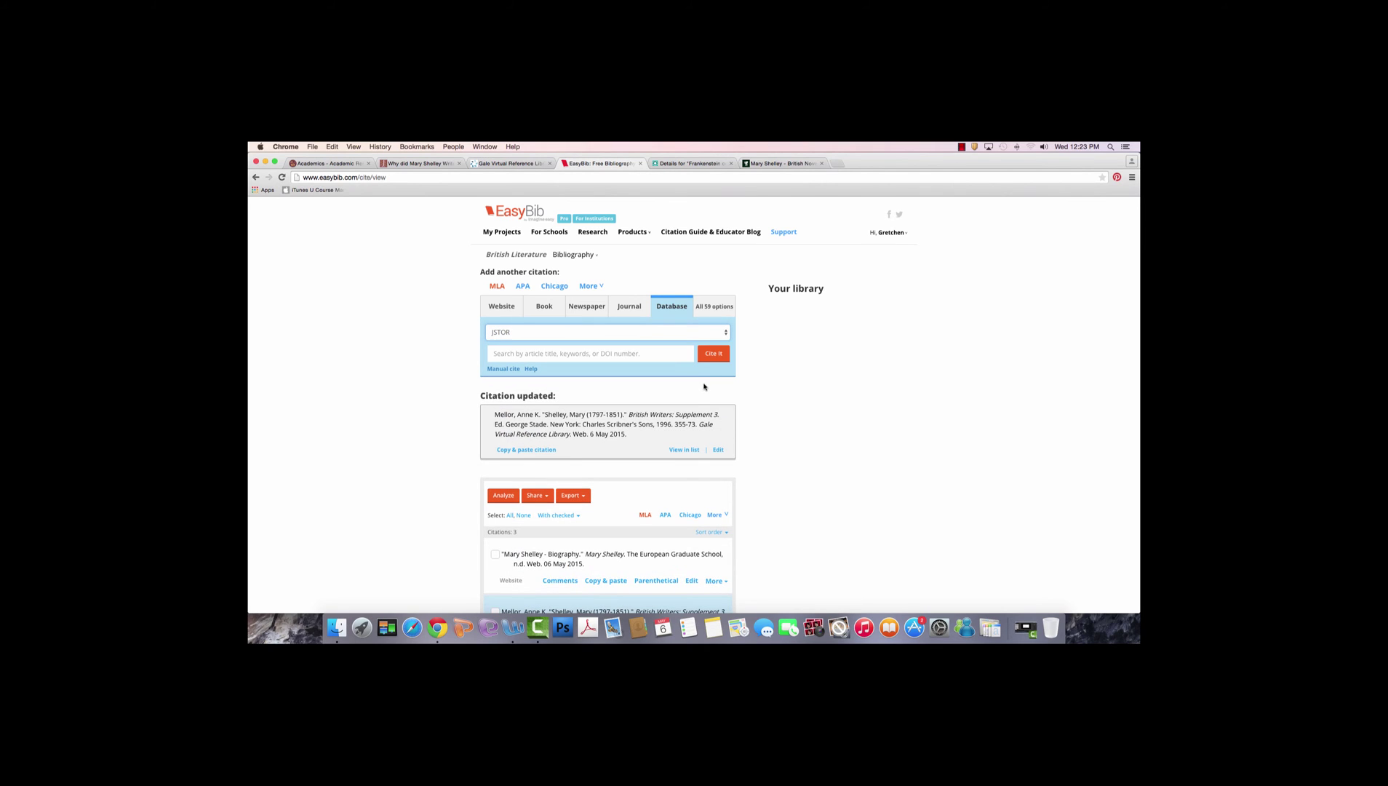
- Search JSTOR for the article title "why did mary shelley write frankenstein?"
click(593, 355)
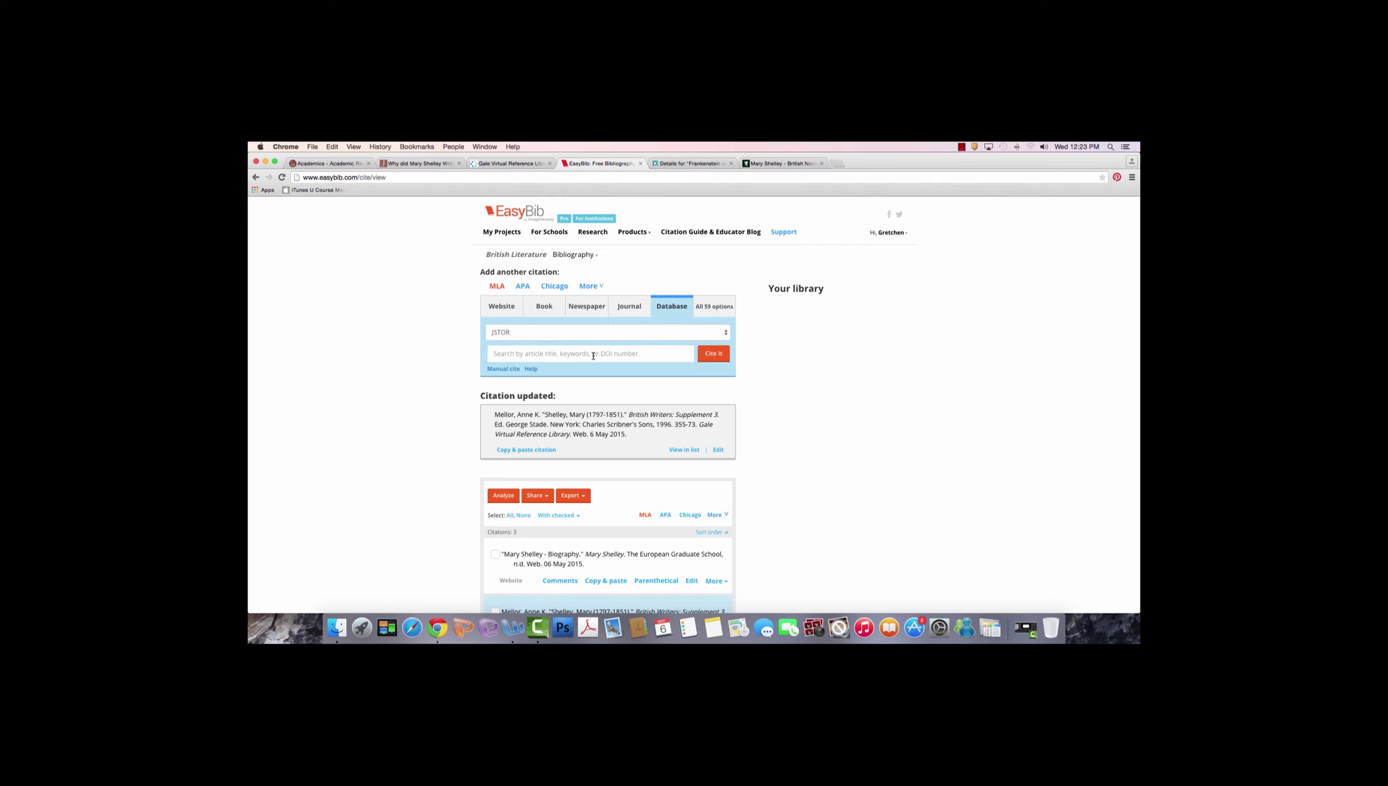
text(why did mary shelley write frankenstein?)
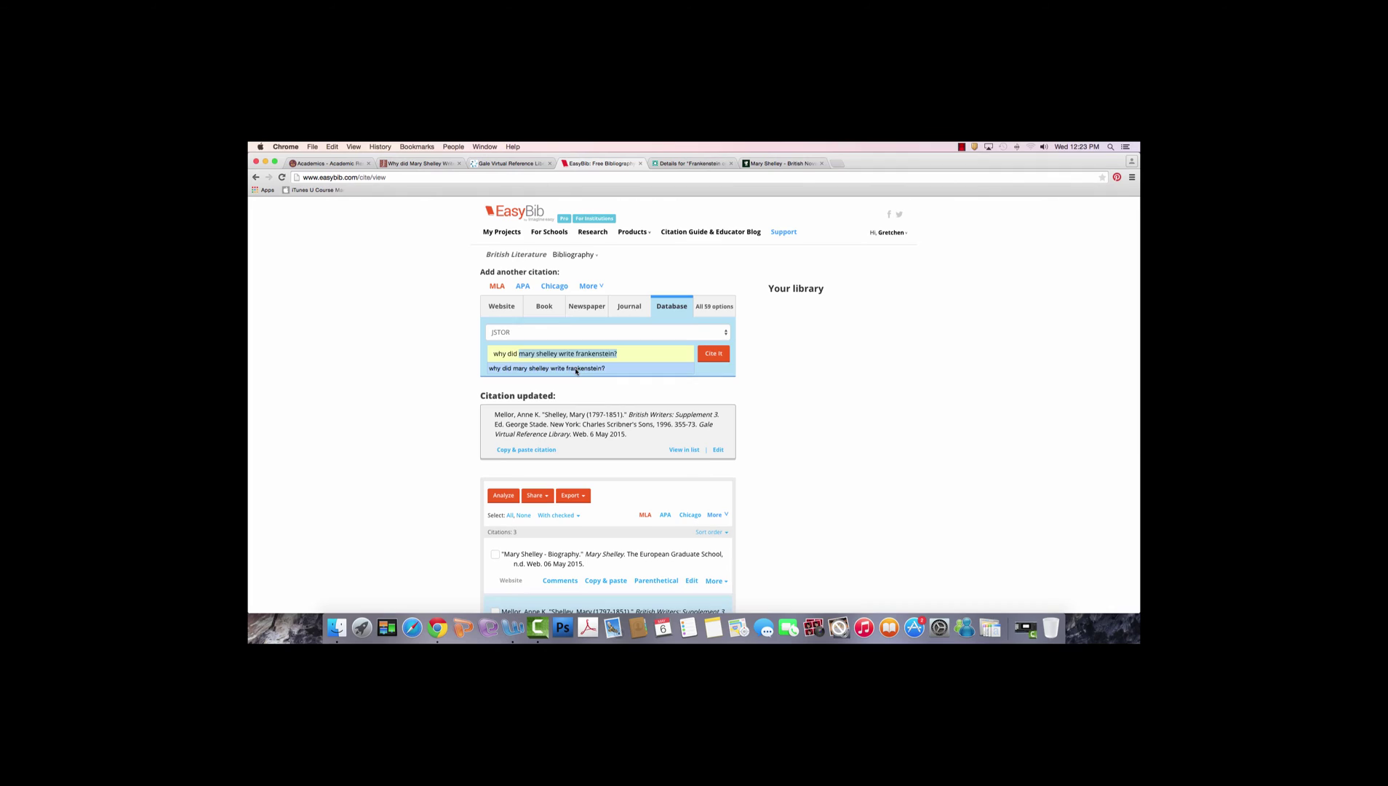
scroll(577, 369, down, 1)
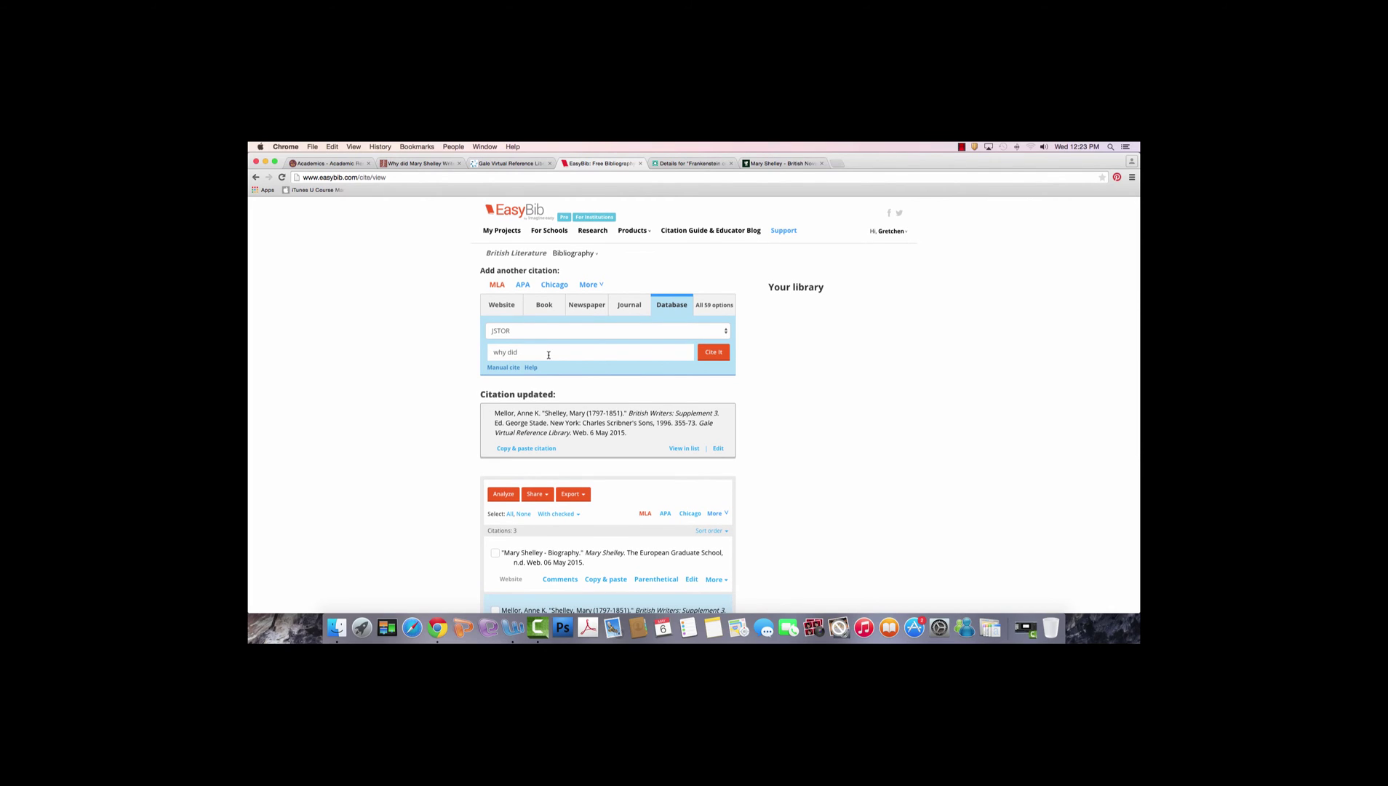
text(n)
key(BackSpace)
text(m)
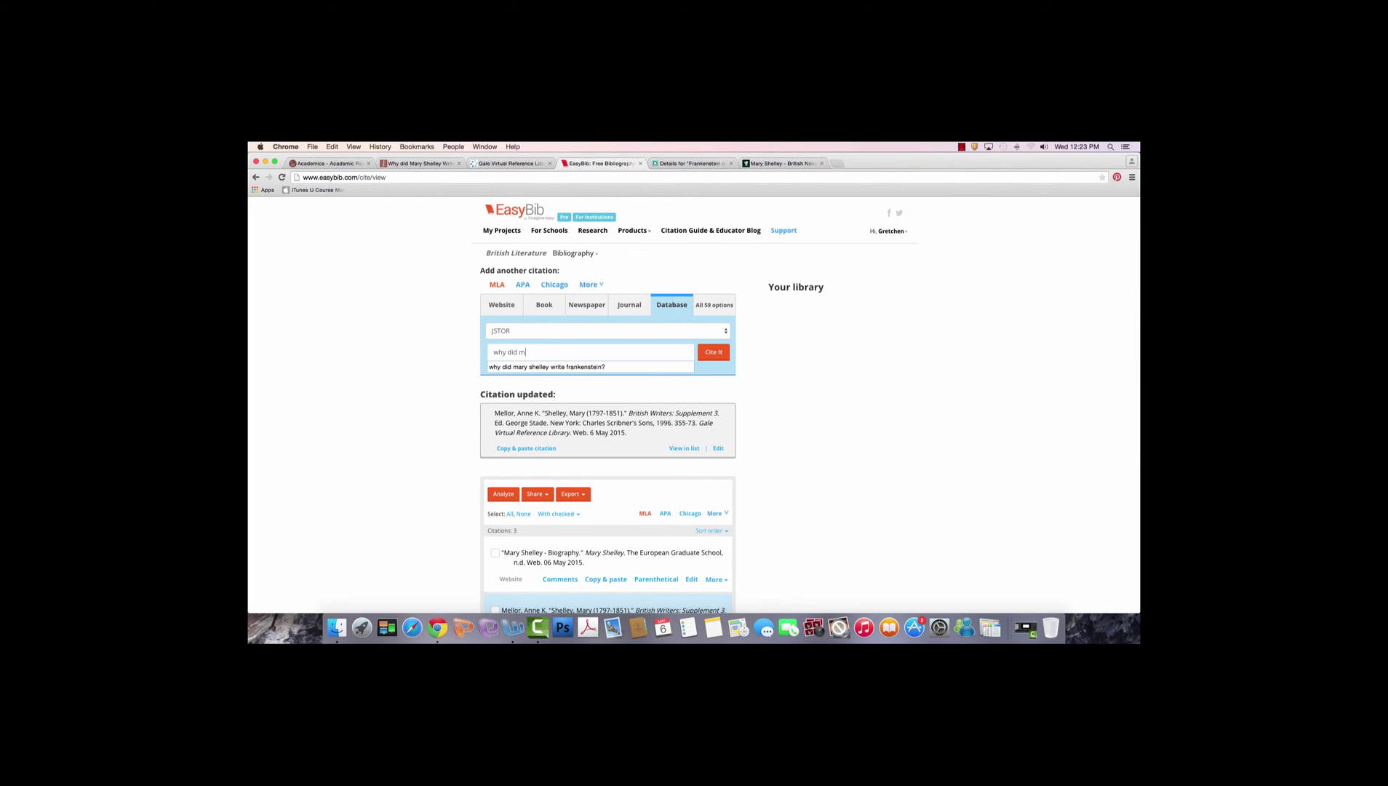
click(547, 367)
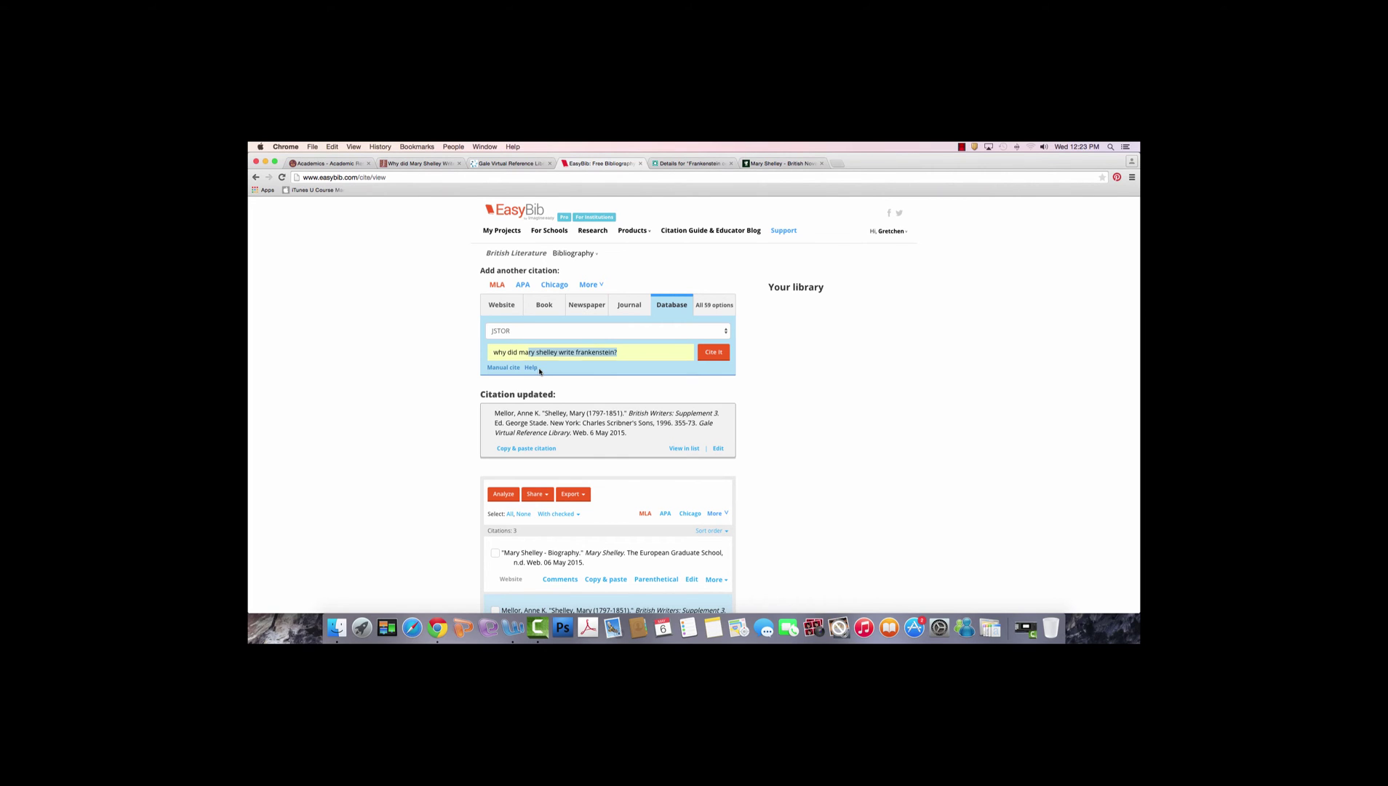
click(720, 358)
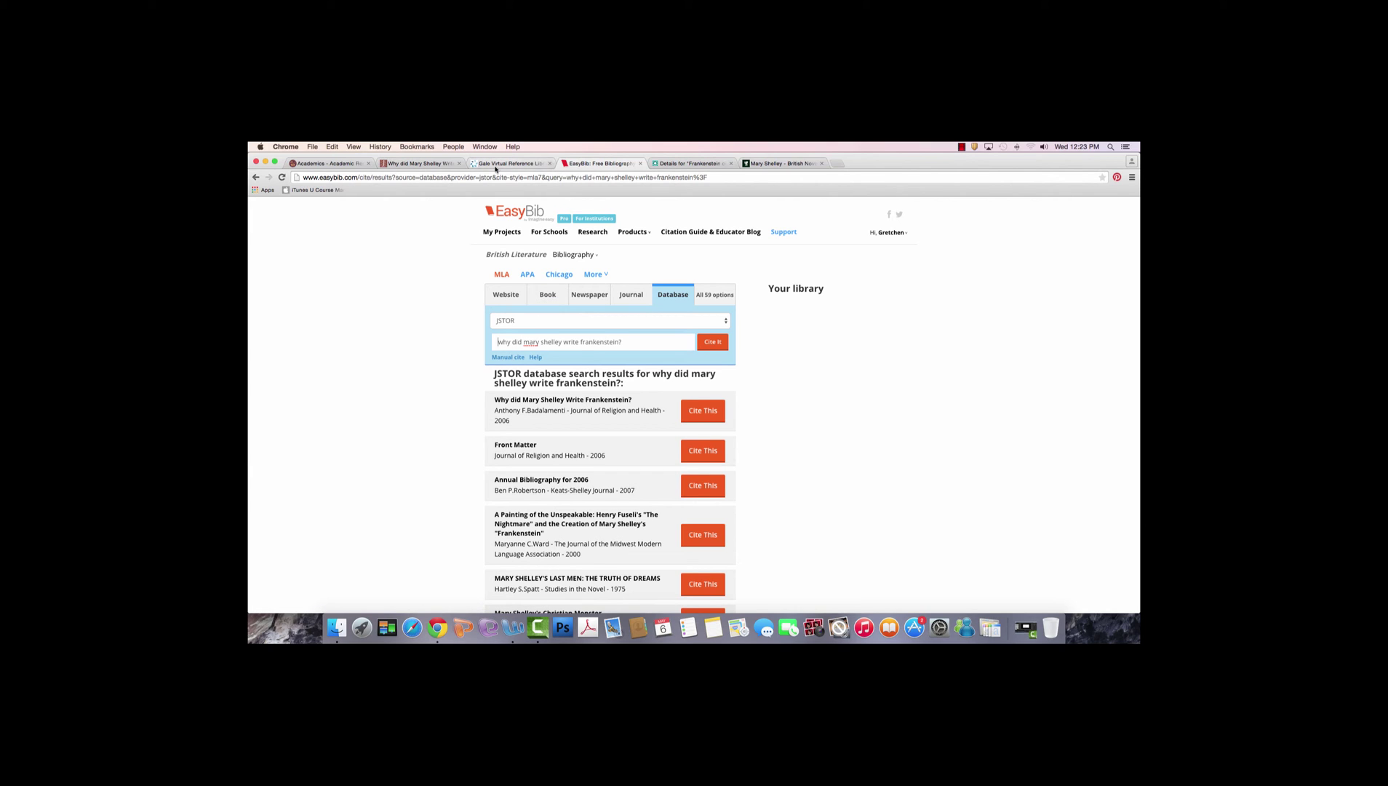
- Compare the search results with the JSTOR article page and cite the 2006 Journal of Religion and Health article
click(403, 166)
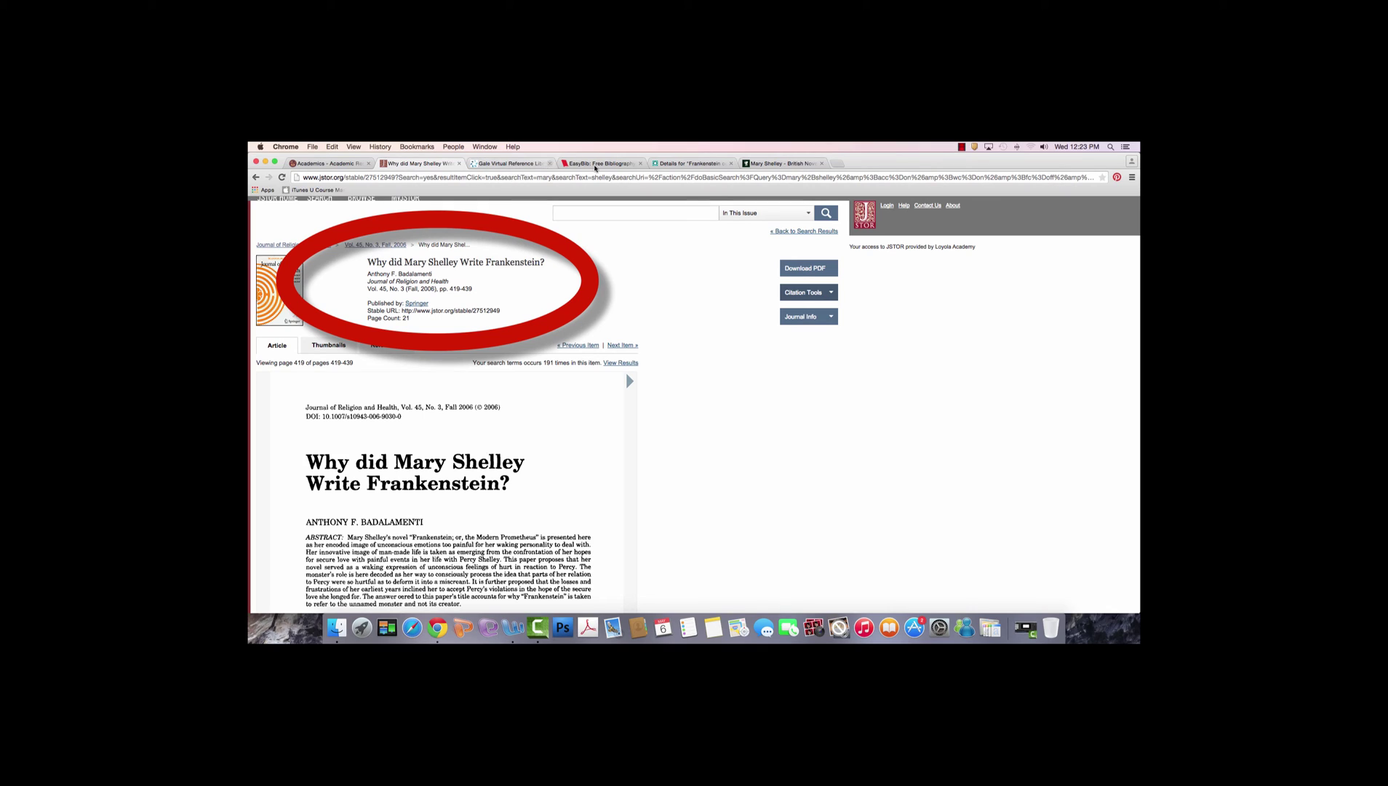
click(599, 166)
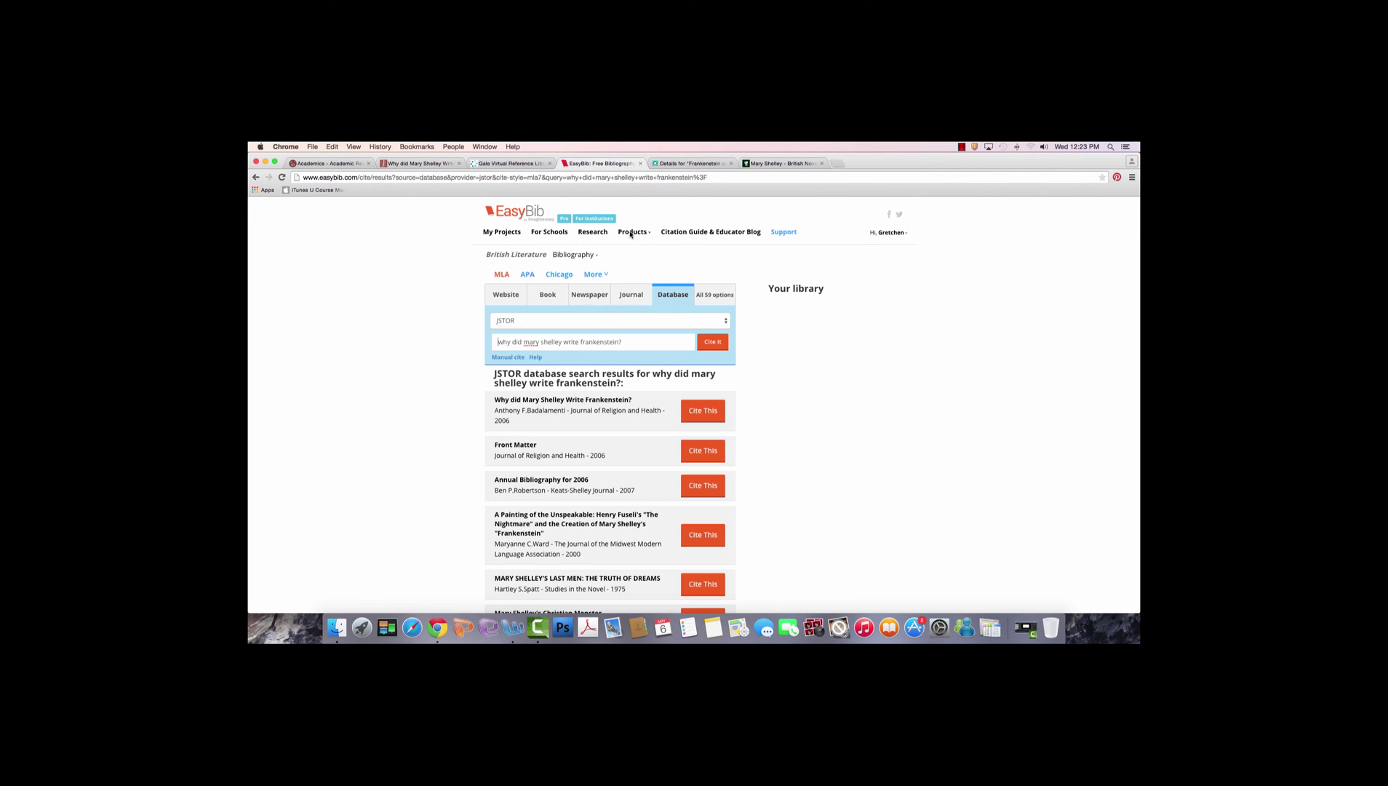
click(699, 412)
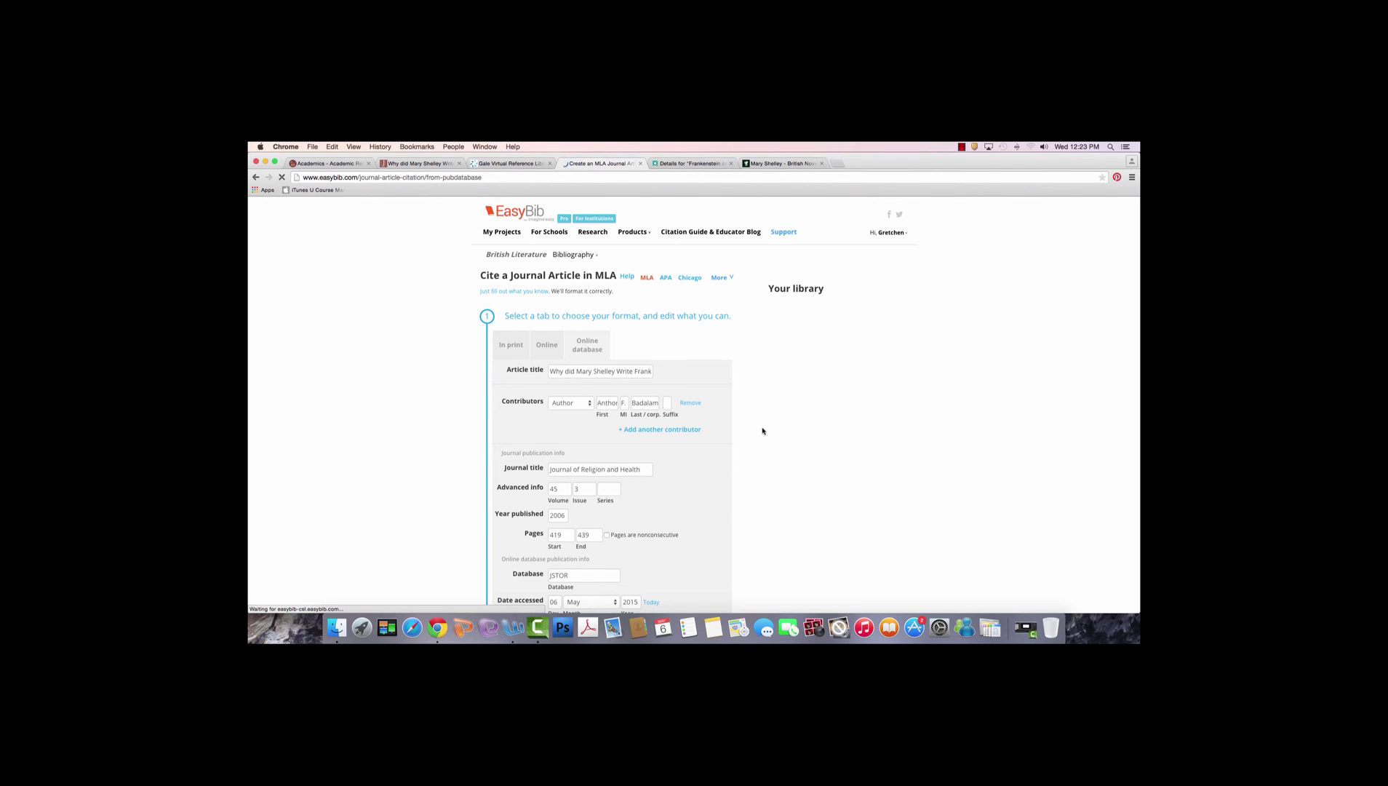
- Clear the URL from the journal article form and create the JSTOR citation
scroll(762, 431, down, 5)
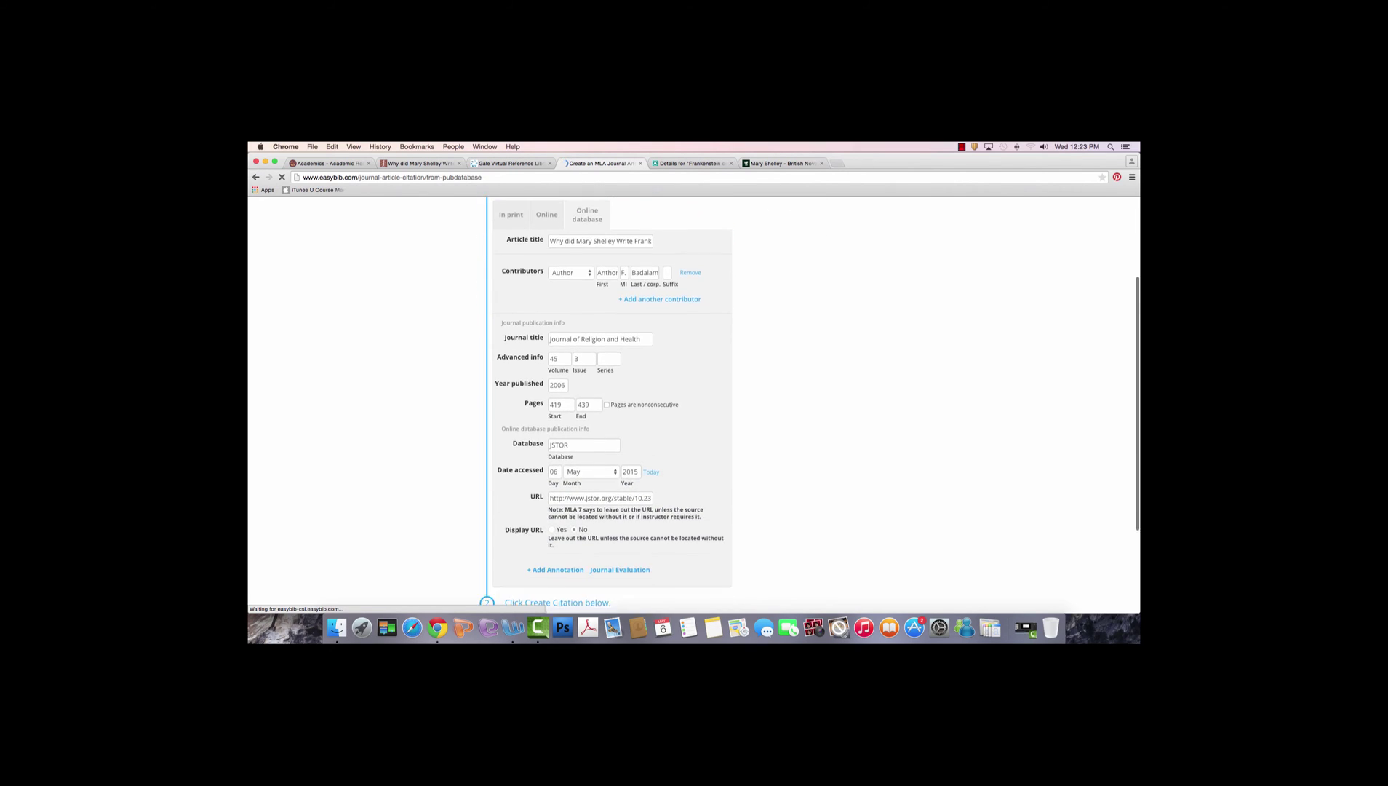
scroll(763, 431, down, 2)
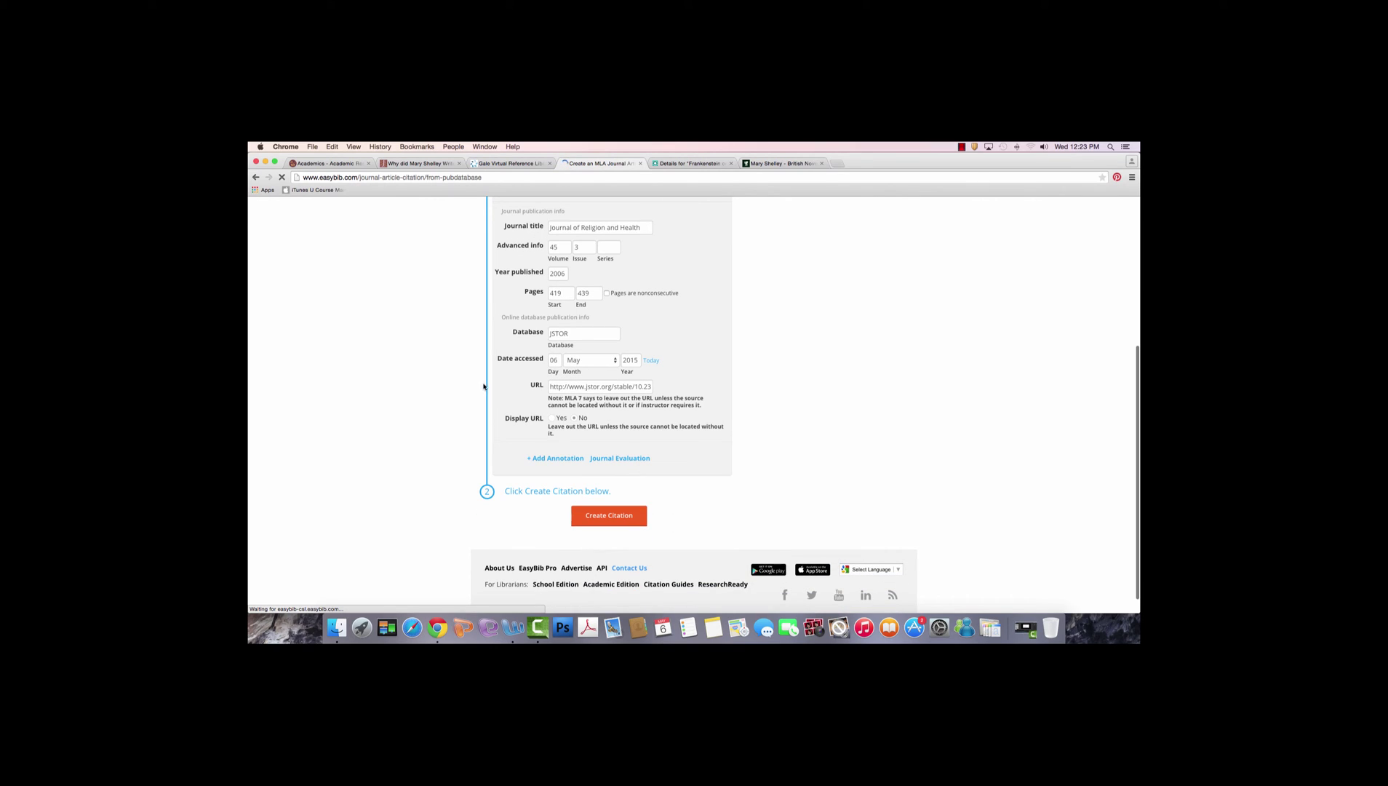
click(573, 391)
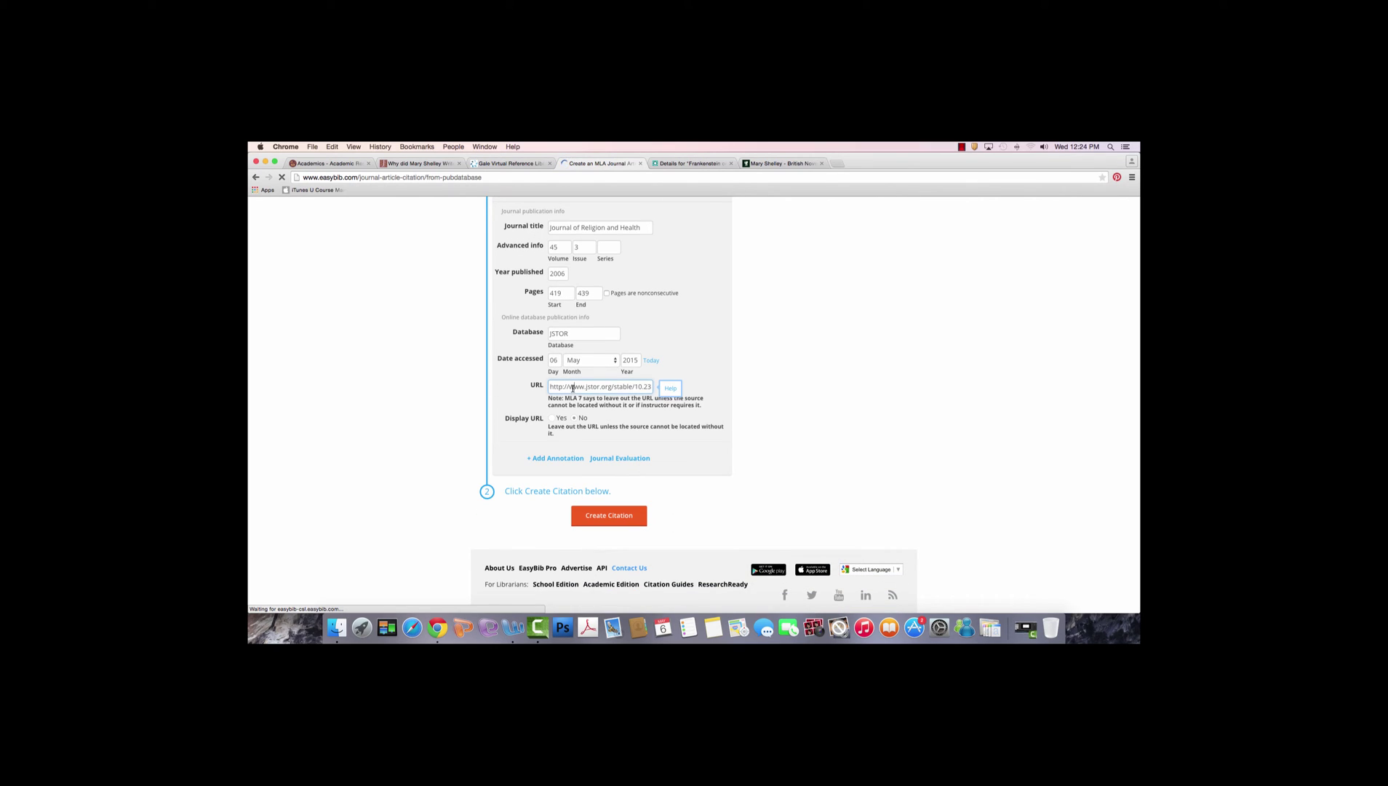
triple_click(573, 388)
key(BackSpace)
click(604, 517)
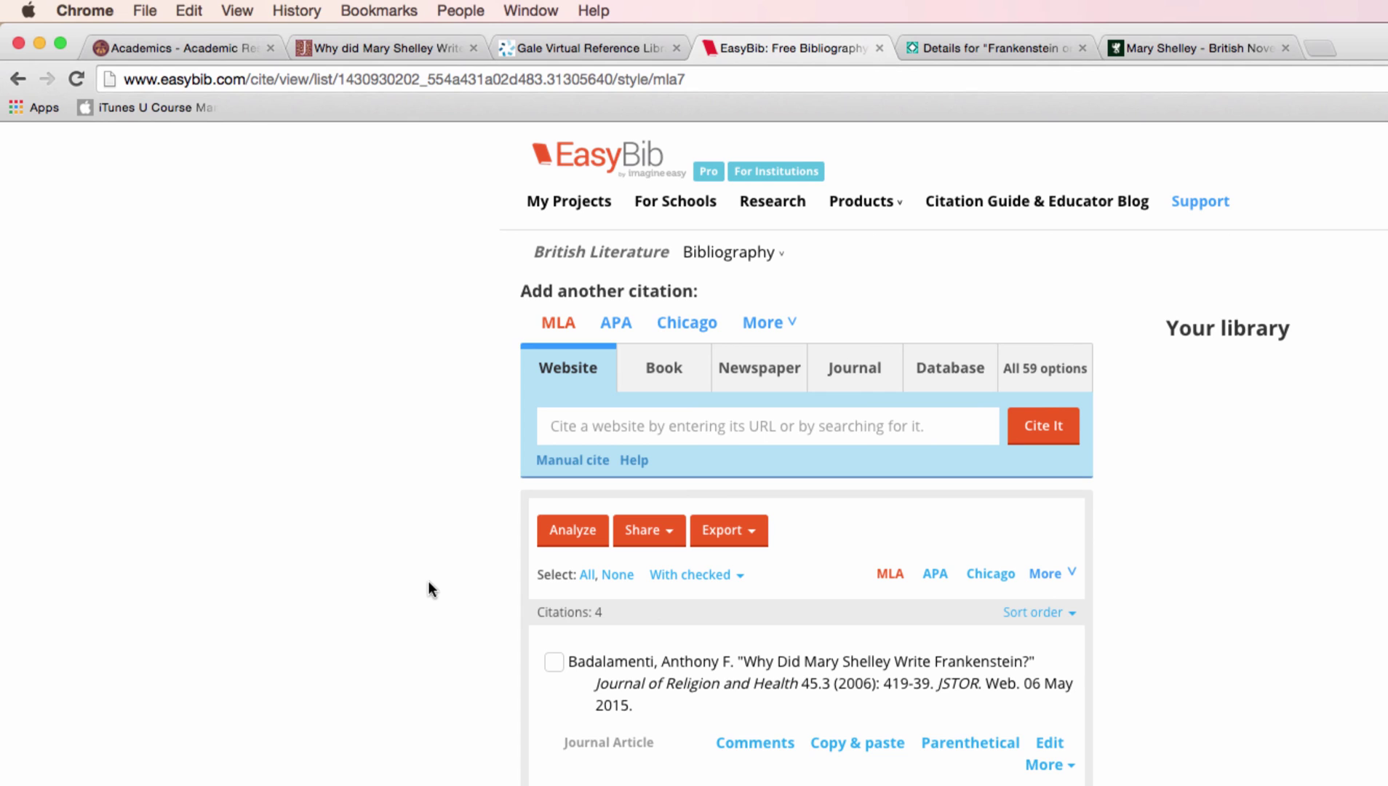
- Export the British Literature bibliography as a Word document
click(750, 542)
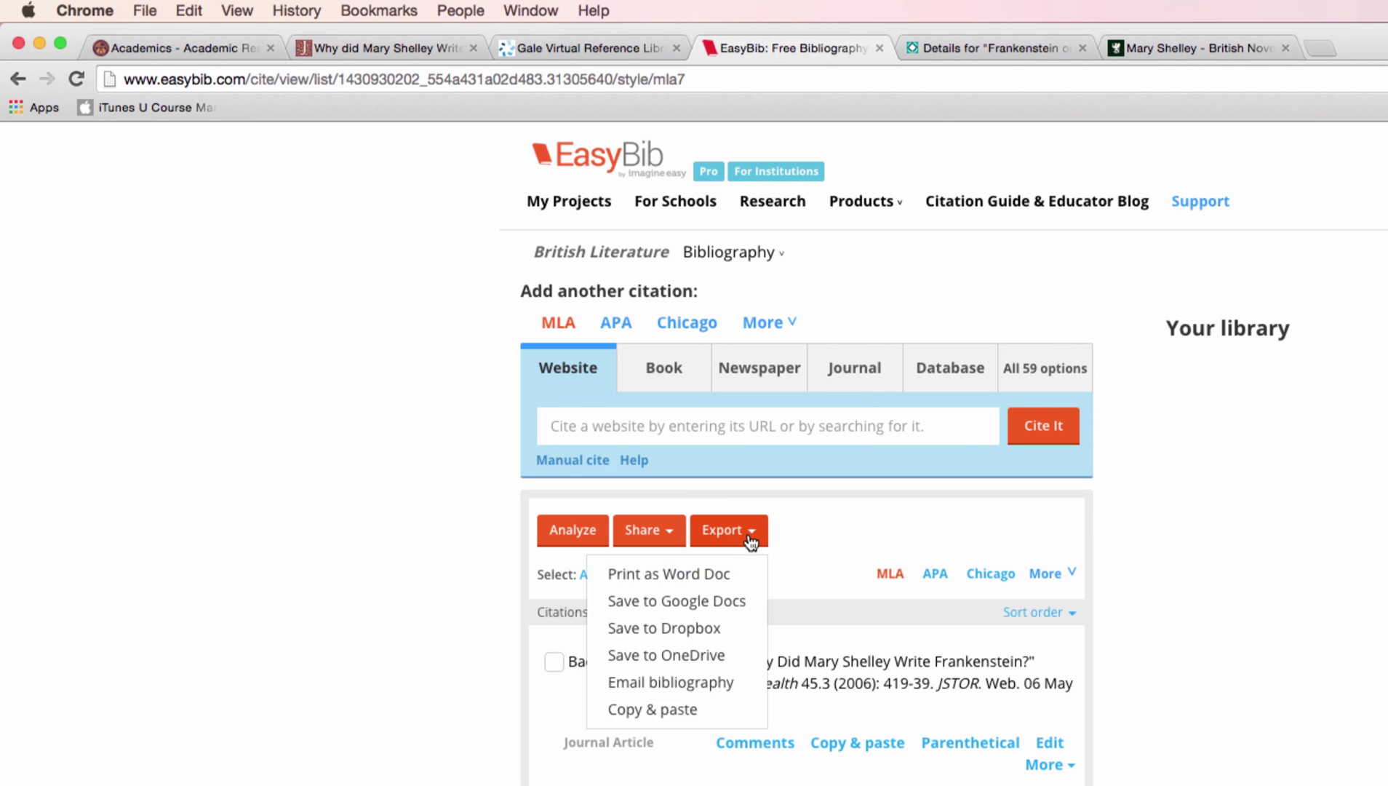
click(717, 580)
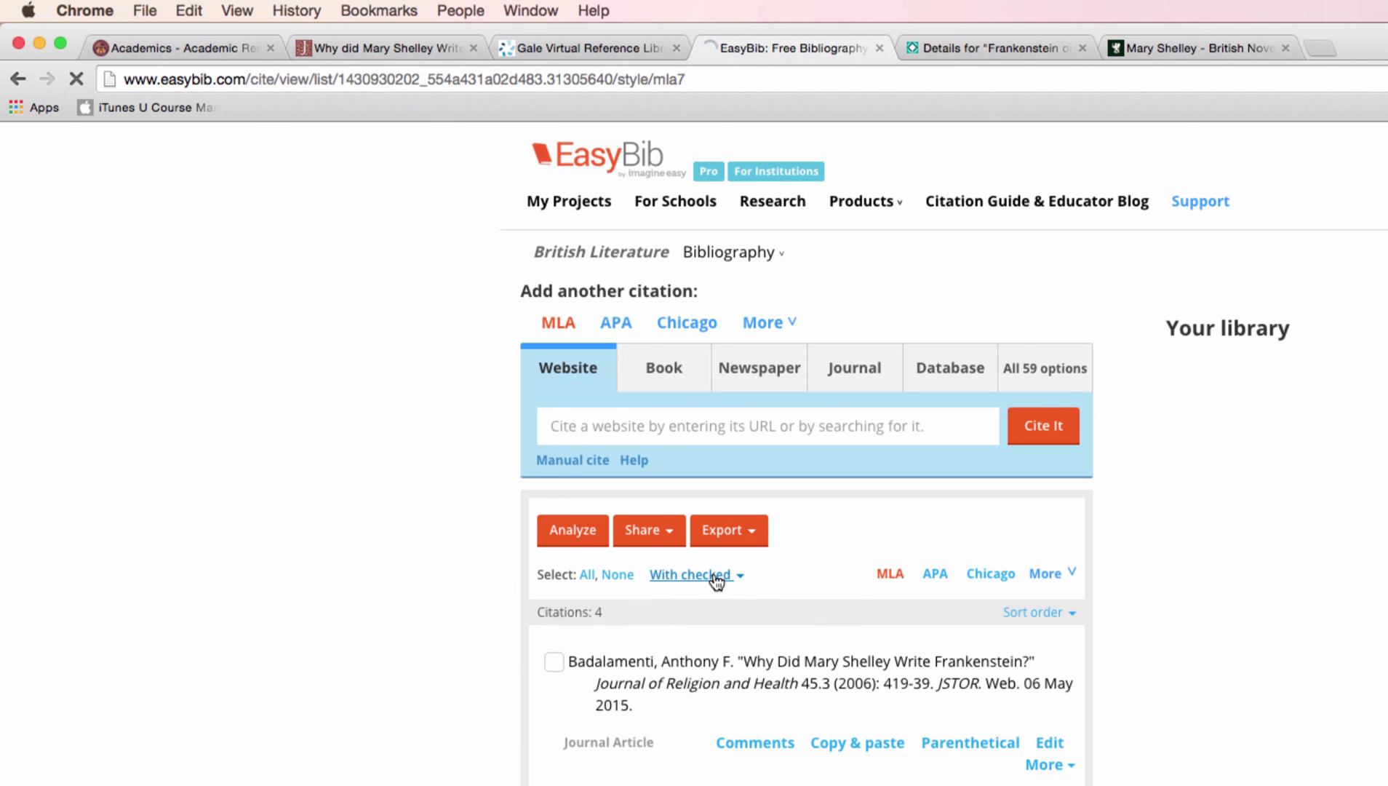